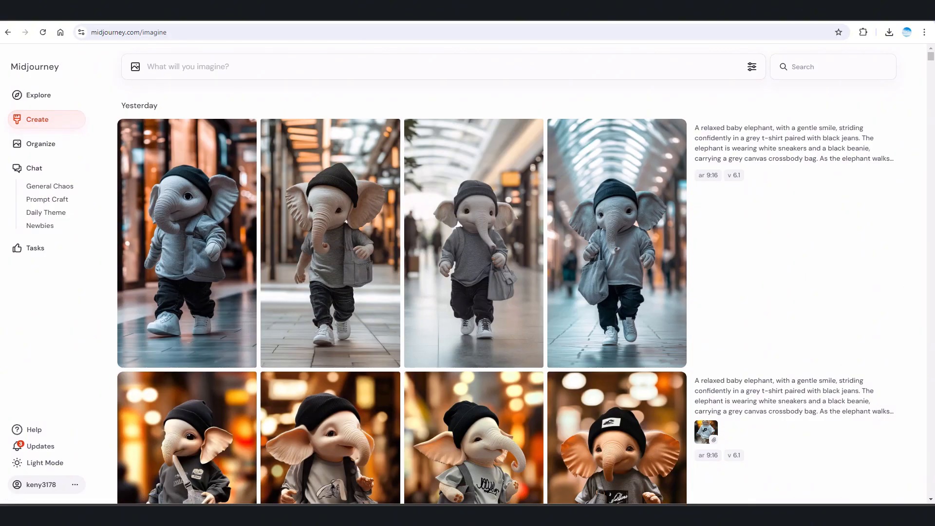
Switch to Discord's Midjourney Bot chat and send the portrait photo of the man in the white T-shirt
mouse_move(442, 352)
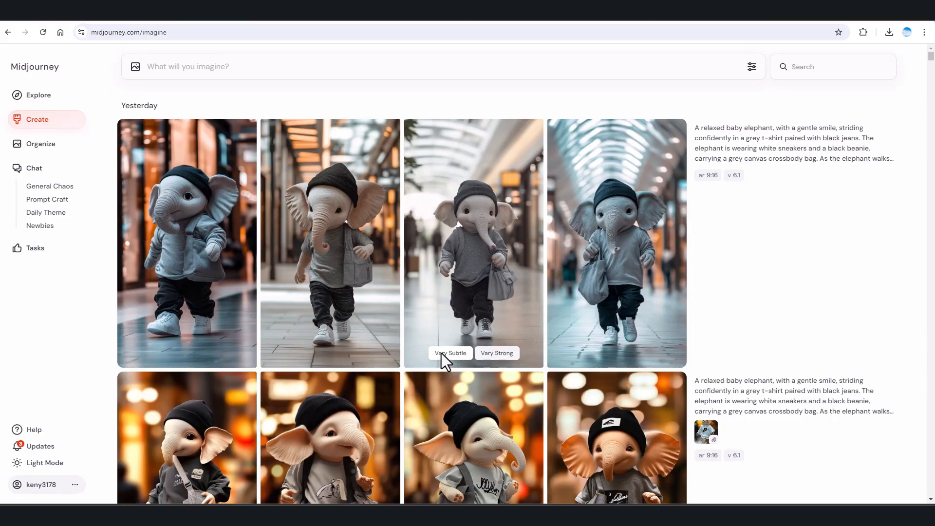
key("alt+Tab")
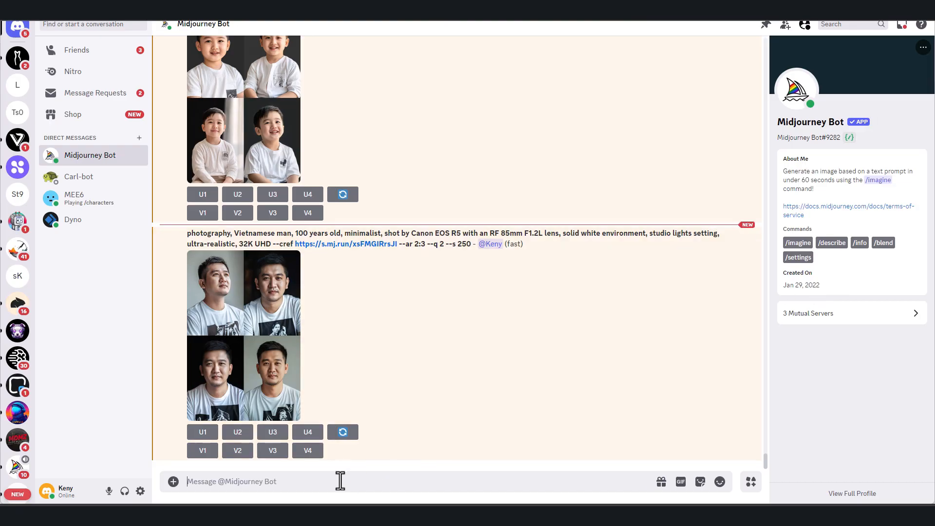
left_click_drag(934, 379, 592, 379)
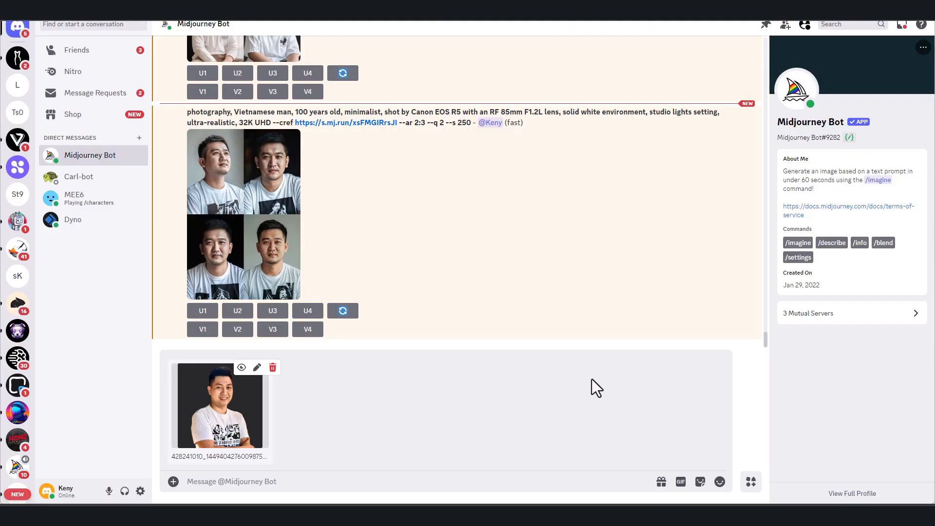
key("Return")
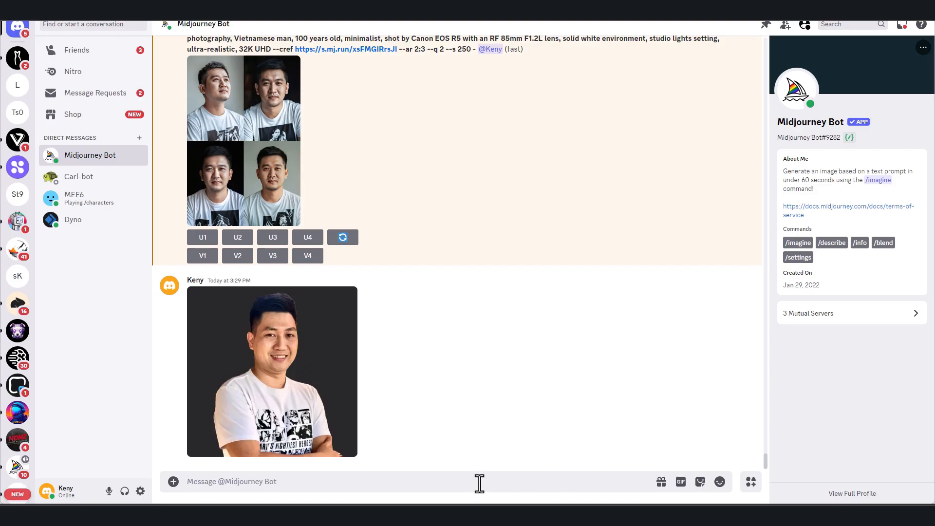
Enter /imagine portrait photography, Vietnamese man, minimalist, shot by Canon EOS R5 with an RF 85mm F1.2L lens, solid white environment, studio lights setting, ultra-realistic, 32K UHD
type("/im")
key("Tab")
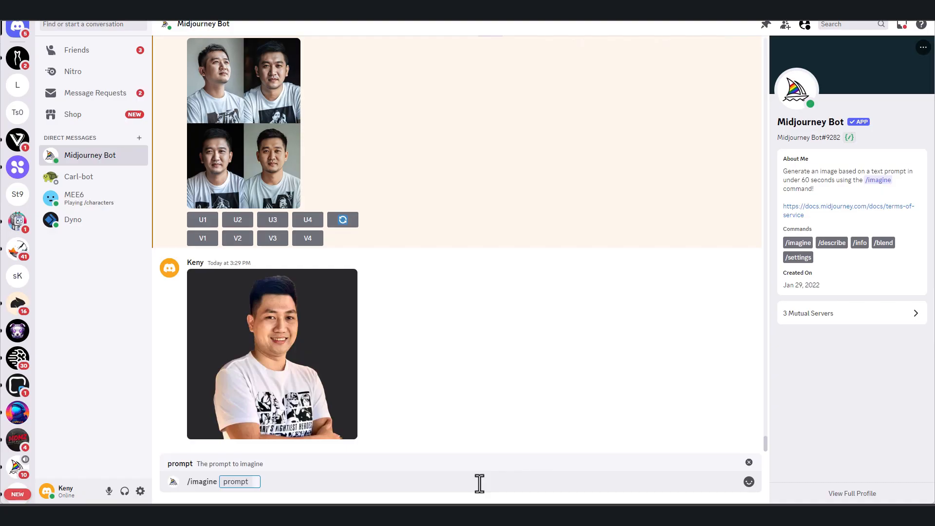
type("portrait photography, Vietnamese man, minimalist, shot by Canon EOS R5 with an RF 85mm F1.2L lens, solid white environment, studio lights setting, ultra-realistic, 32K UHD")
Change the prompt's subject to "Vietnamese boy, 1 year old" and append the aspect ratio --ar 2:3
left_click_drag(337, 475, 489, 480)
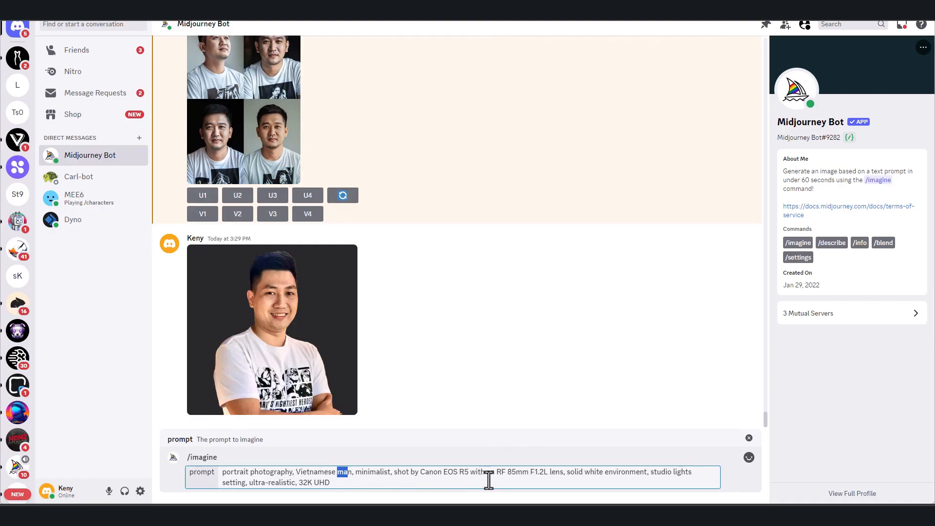
type("boy")
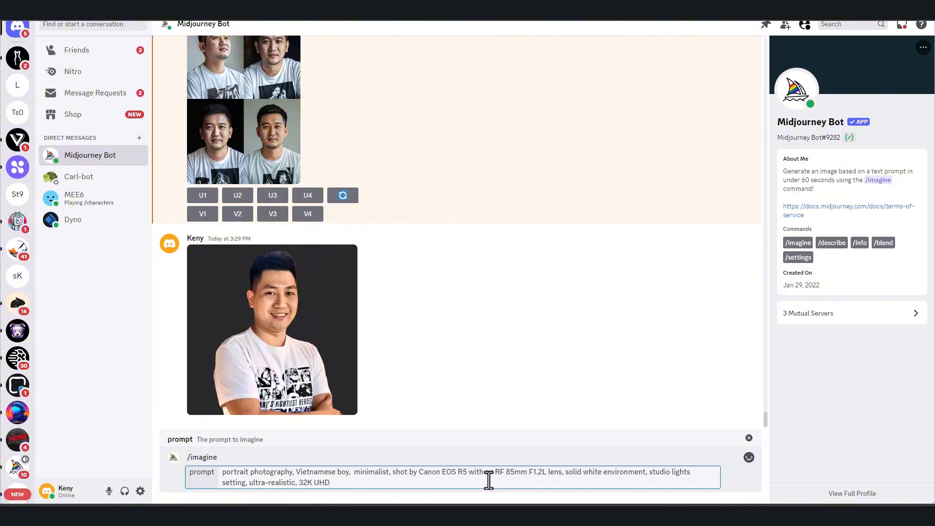
type(" 1 year old,")
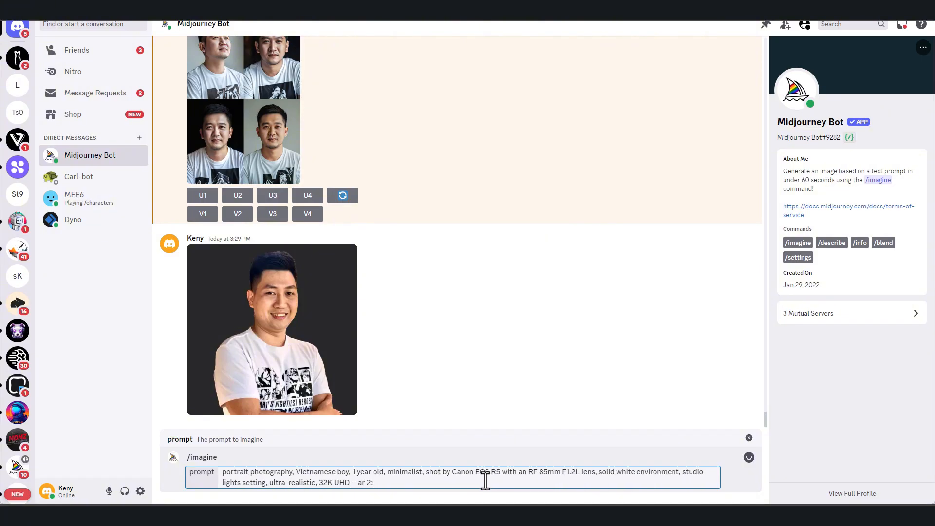
type(":3")
Insert the uploaded photo's link at the very start of the prompt and submit it
left_click(222, 472)
key("ctrl+v")
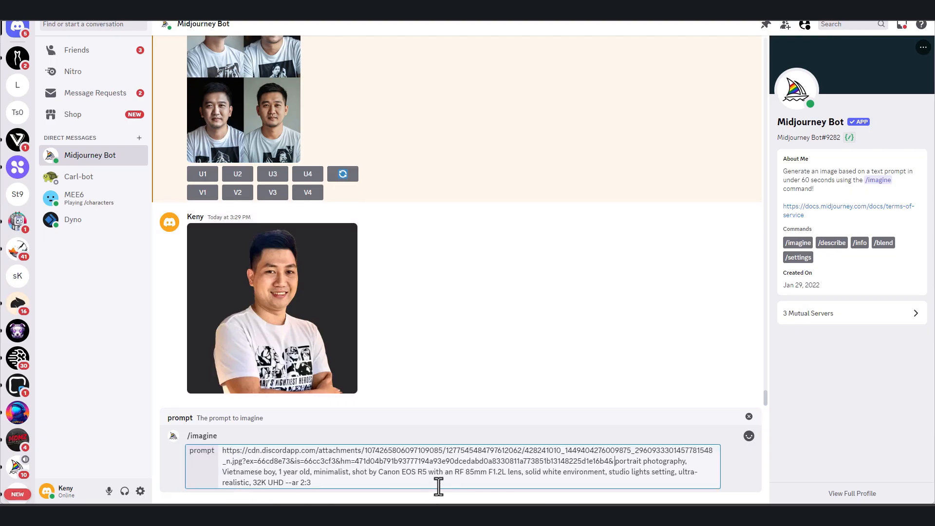
key("Return")
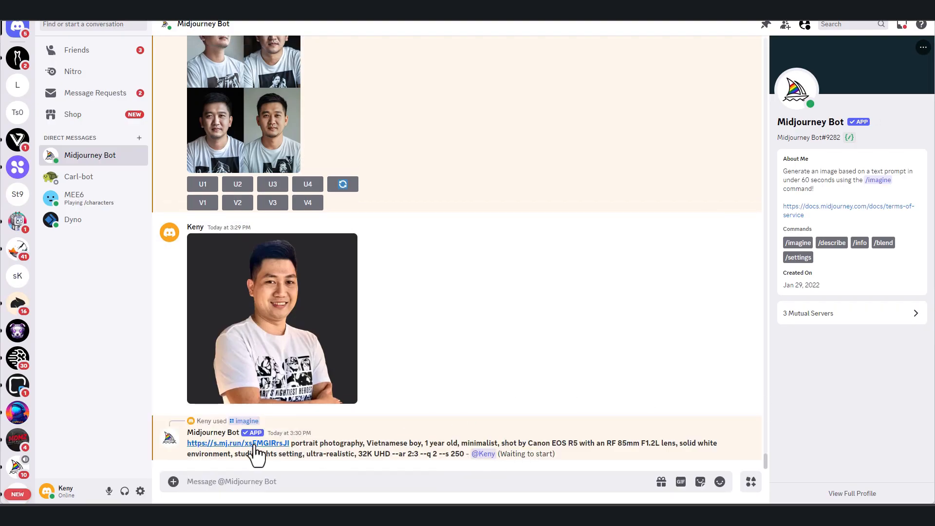
left_click_drag(291, 444, 466, 460)
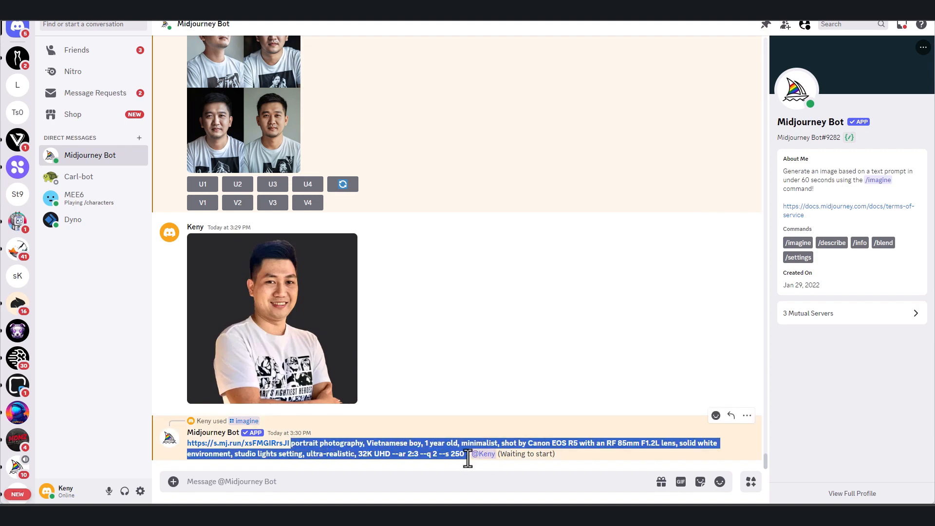
left_click(328, 447)
left_click_drag(291, 444, 489, 457)
left_click(418, 475)
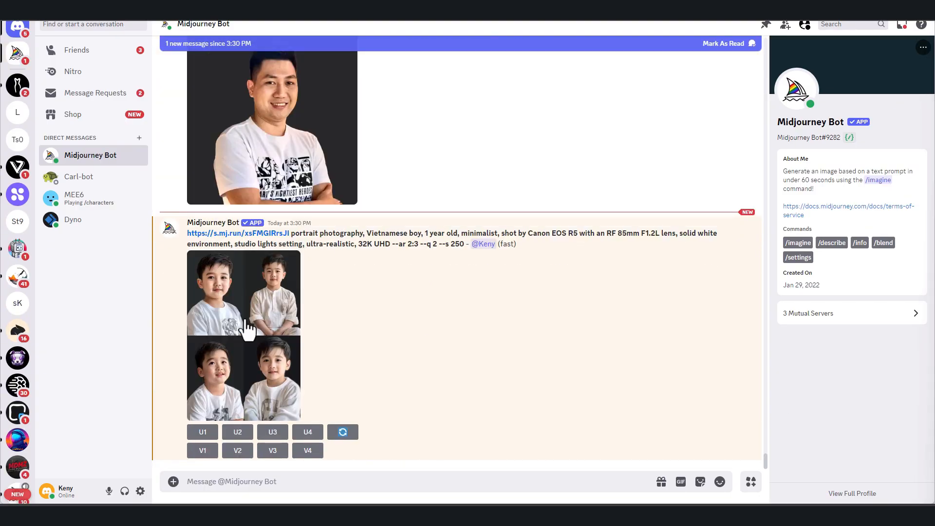
View the generated 1-year-old image grid enlarged and extract its fourth image with U4
left_click(228, 329)
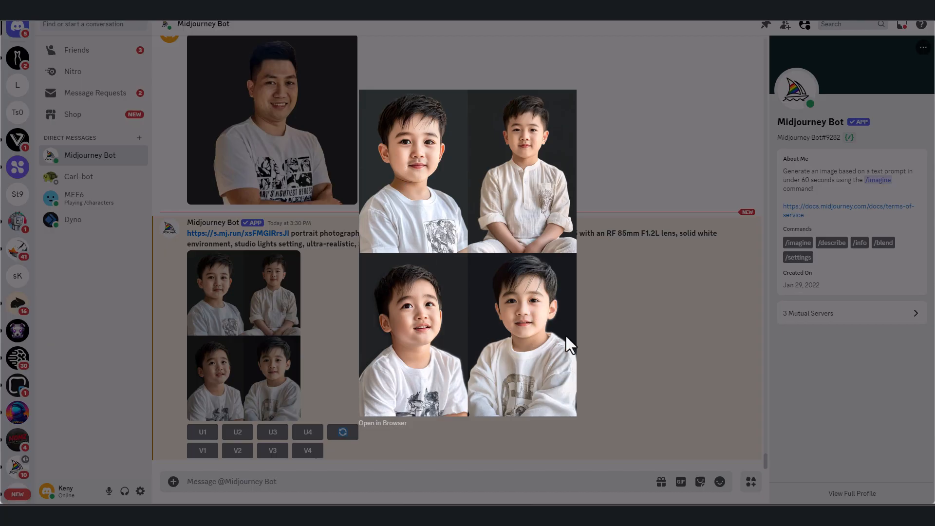
left_click(586, 336)
left_click(311, 431)
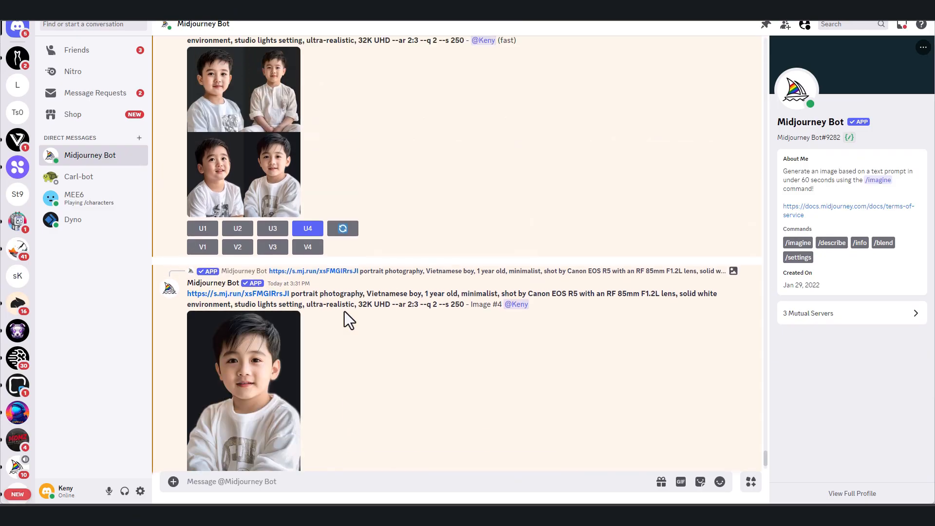
Copy the 1-year-old prompt from the image grid message, from the photo link through --ar 2:3
scroll(344, 311, "up", 5)
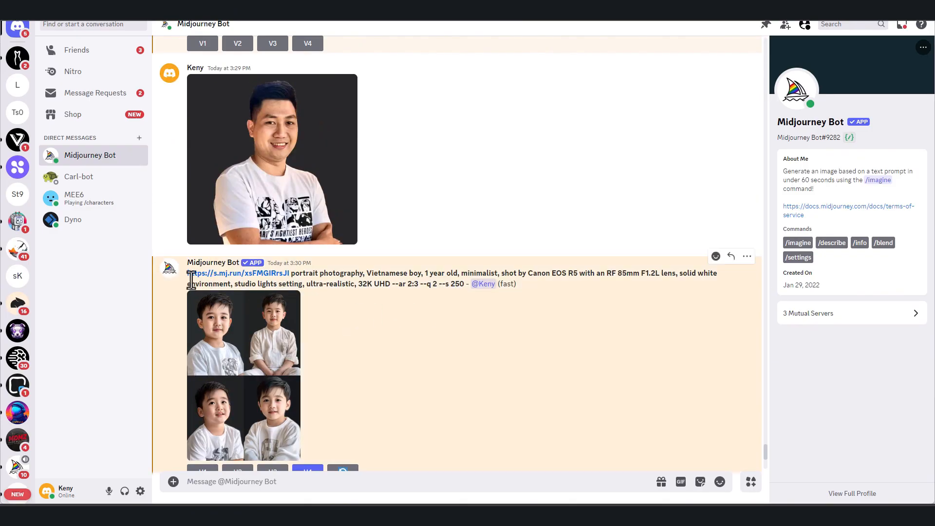
left_click_drag(186, 274, 418, 285)
key("ctrl+c")
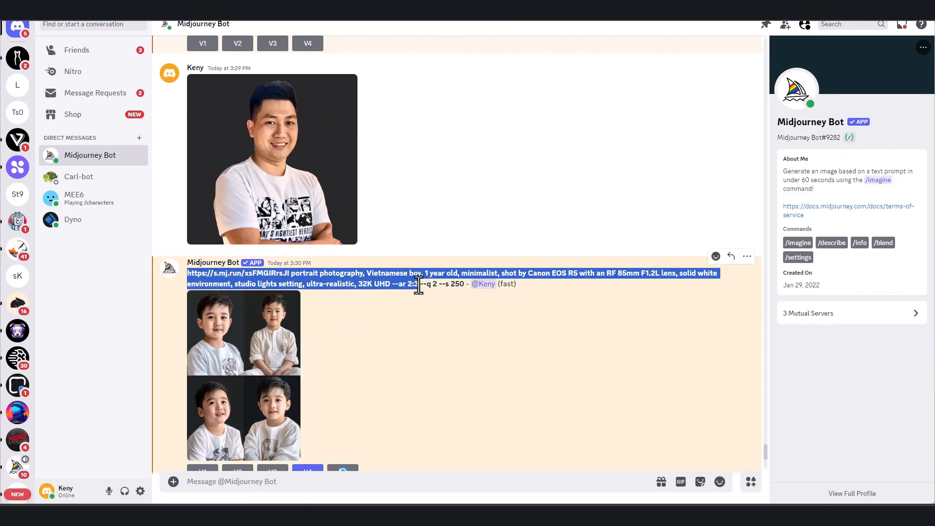
left_click(450, 340)
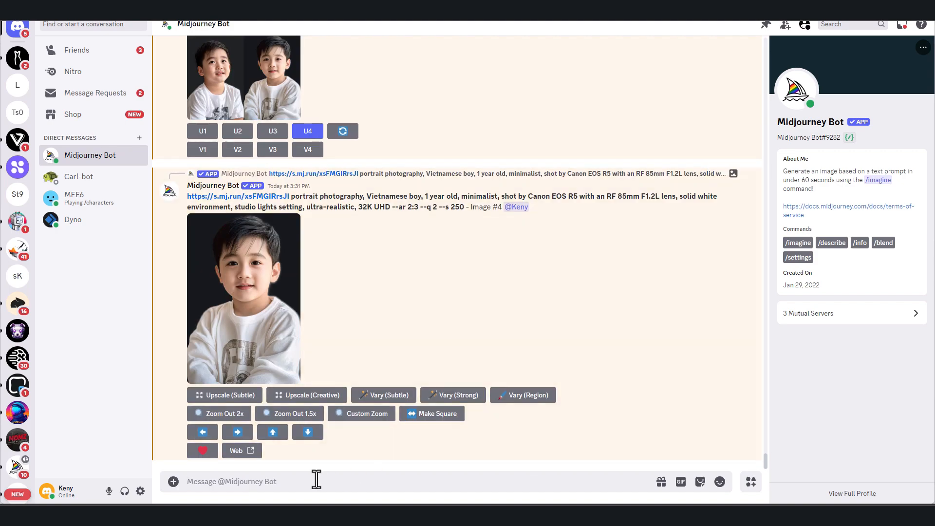
Submit the copied prompt with /imagine, setting the age to "3 years old"
type("/im")
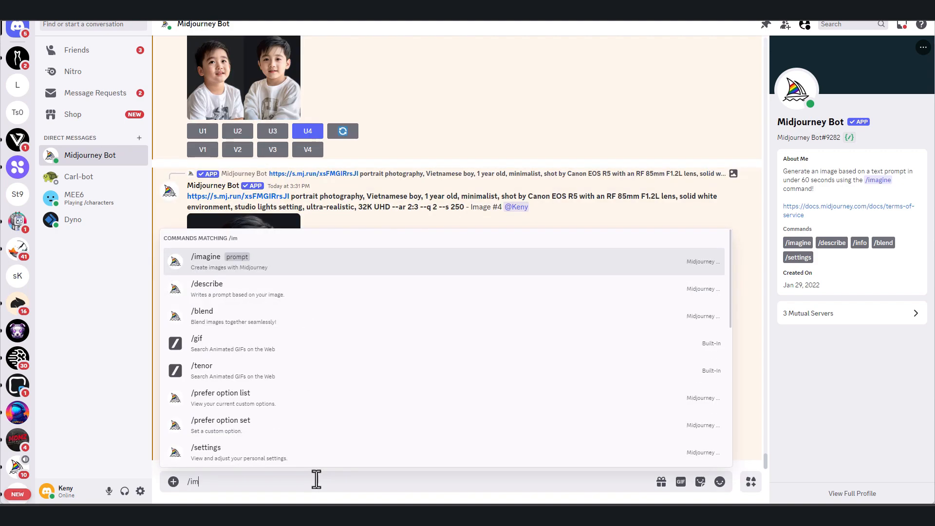
key("Tab")
key("ctrl+v")
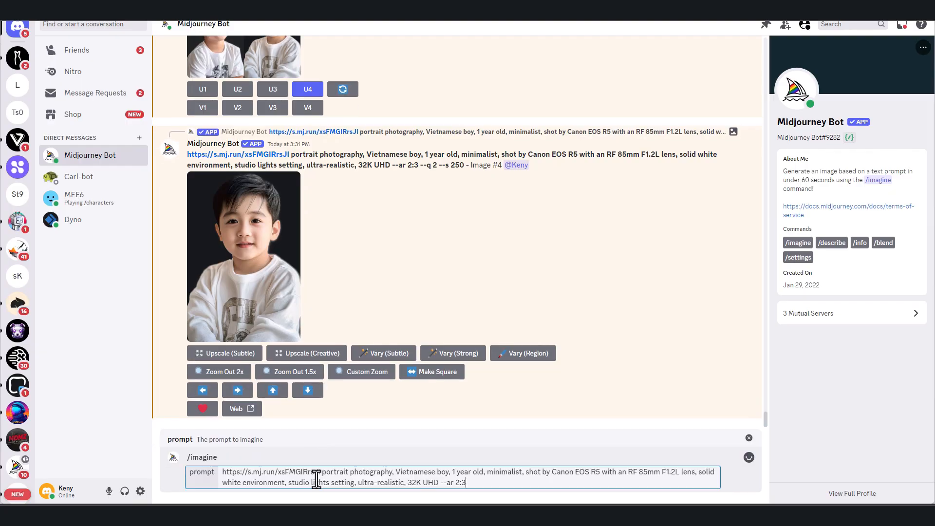
left_click(453, 471)
key("BackSpace")
type("2")
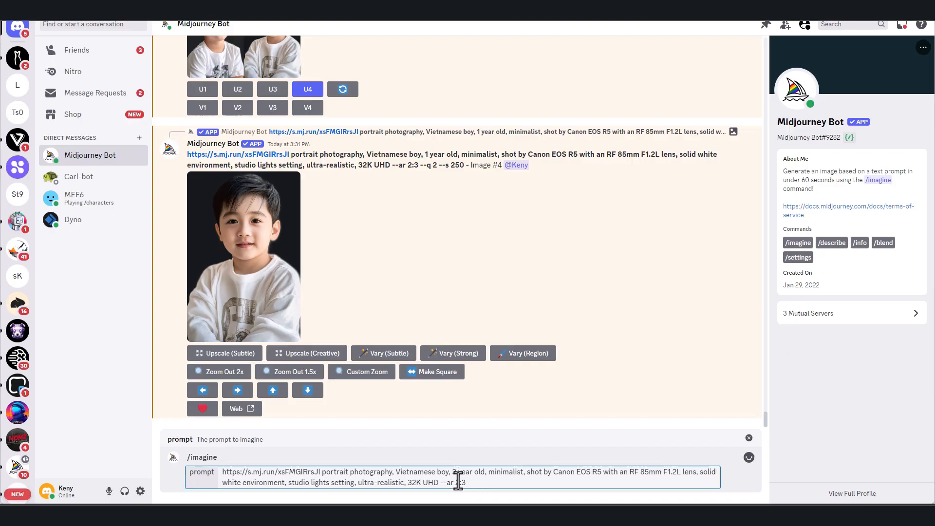
type("s")
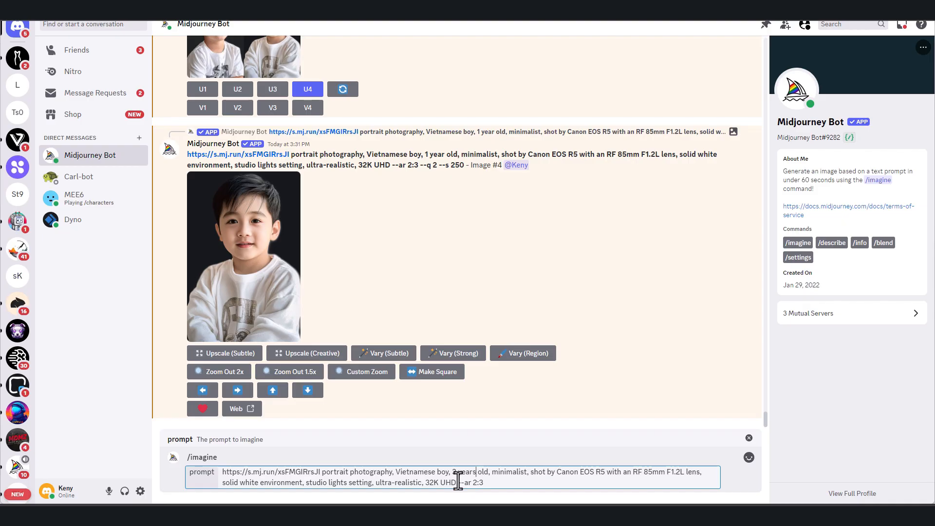
key("Return")
Submit the copied prompt again with /imagine, setting the age to "5 years old"
type("/")
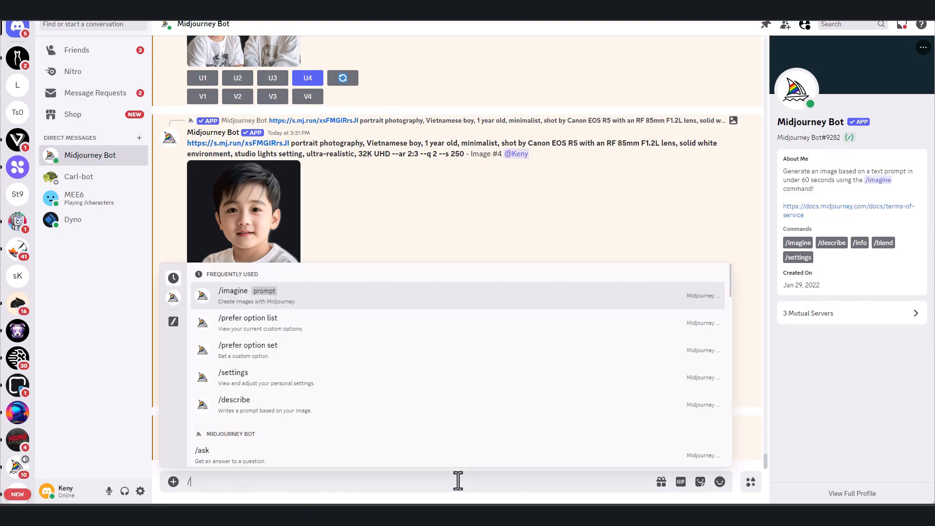
key("Return")
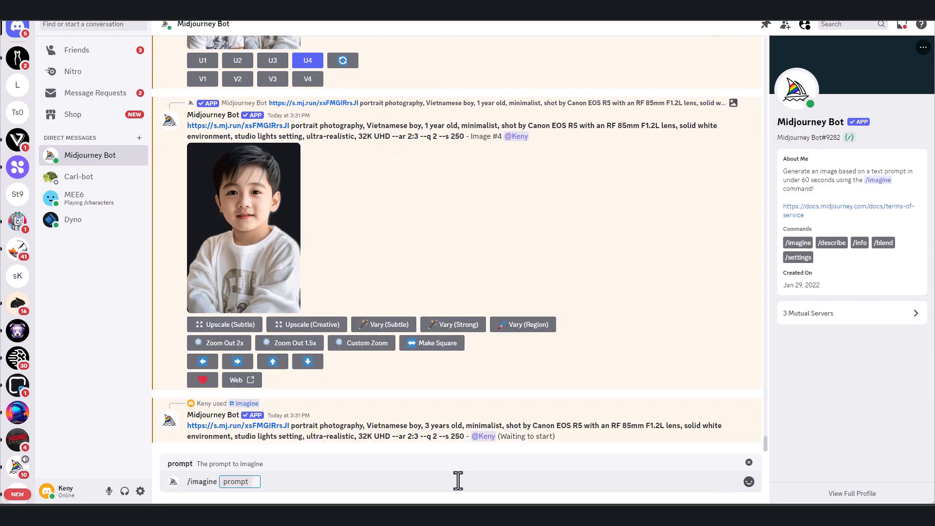
key("ctrl+v")
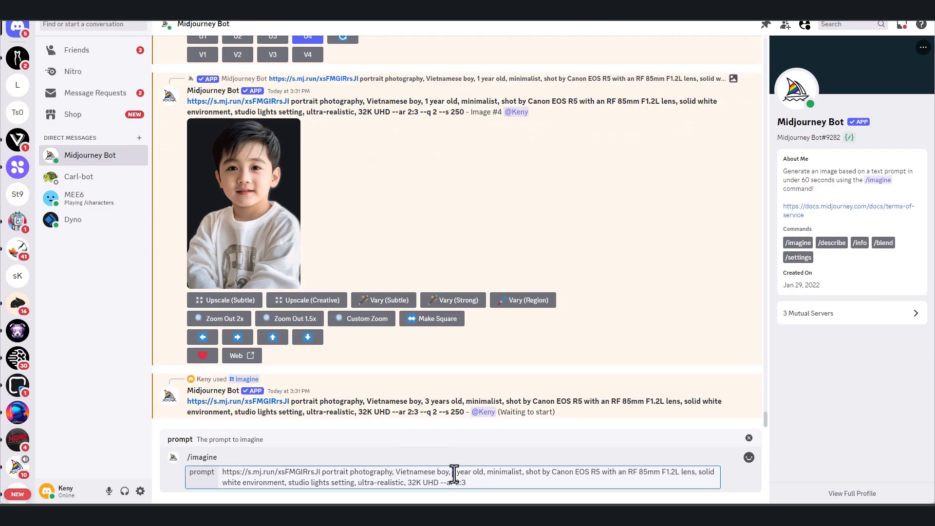
type("5")
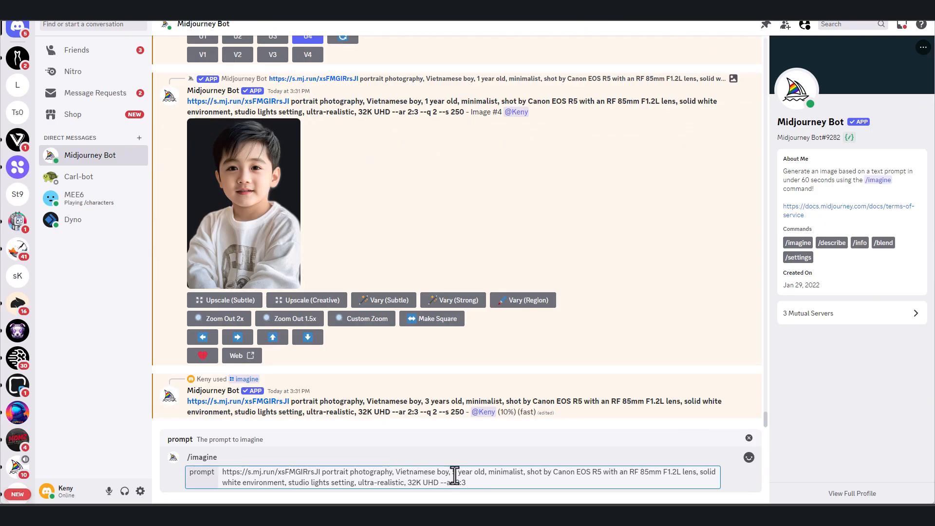
type("s")
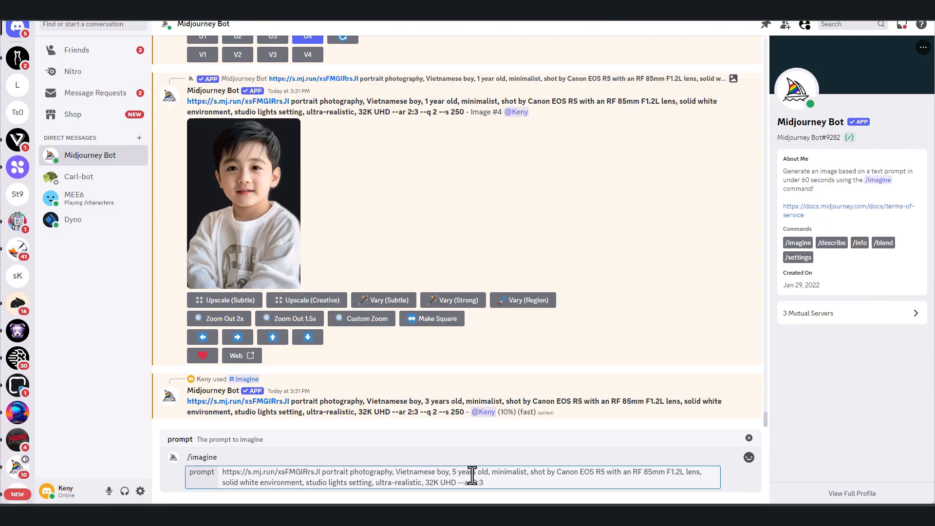
key("Return")
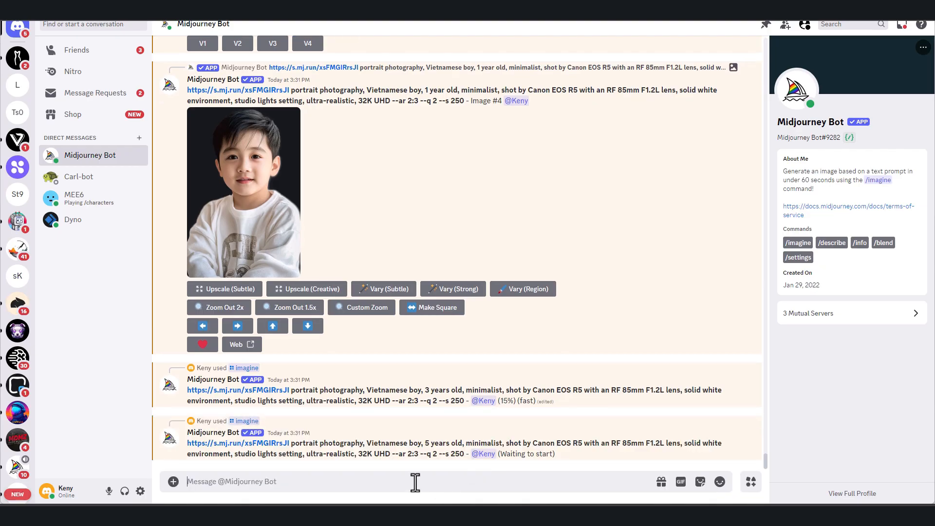
Submit another /imagine request from the copied prompt, setting the age to "10 year old"
type("/i")
key("Return")
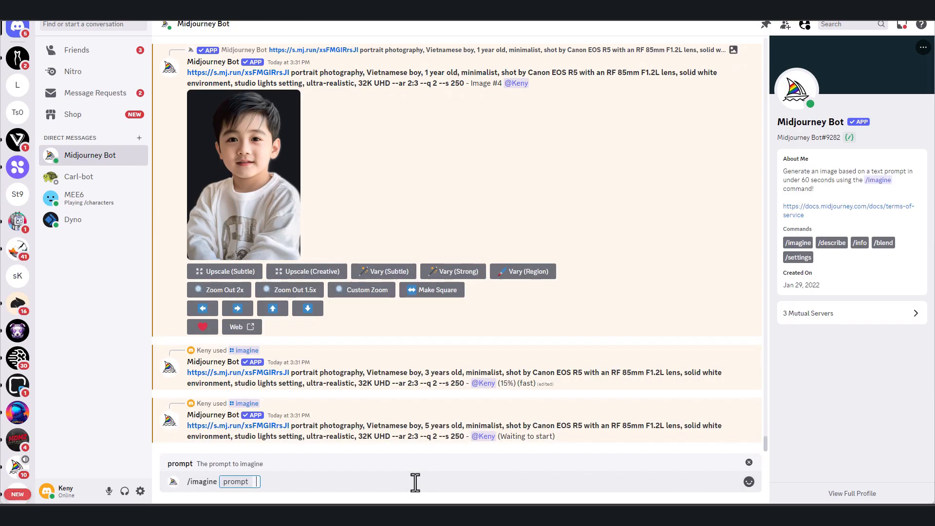
key("ctrl+v")
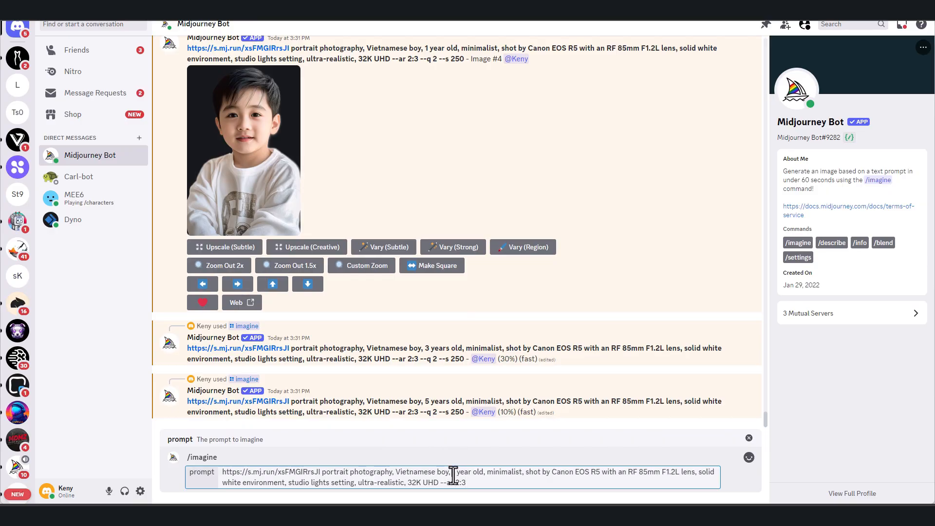
type("7")
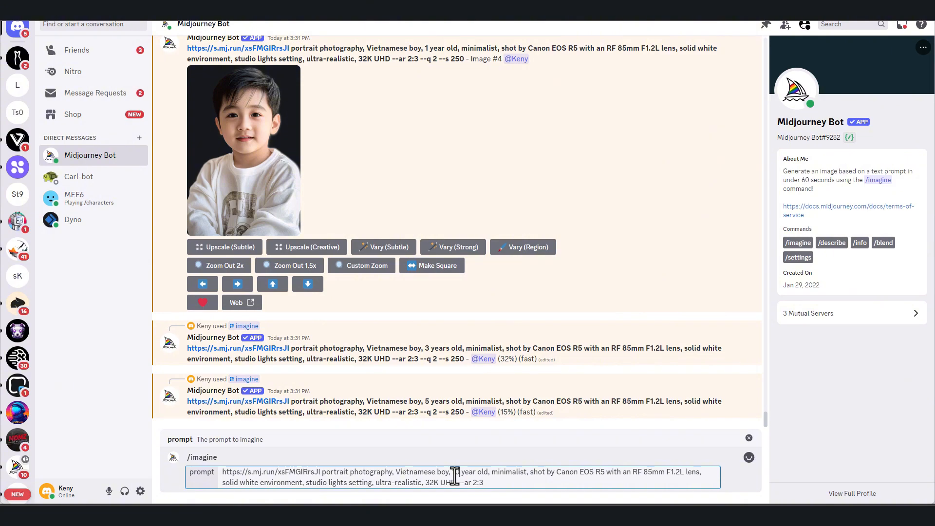
key("Return")
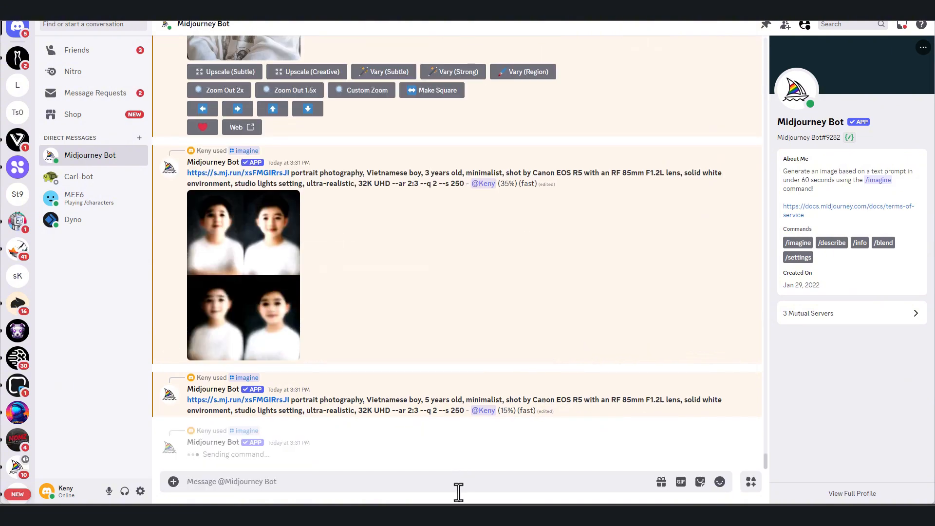
Submit another /imagine request from the copied prompt, setting the age to "18 year old"
type("/i")
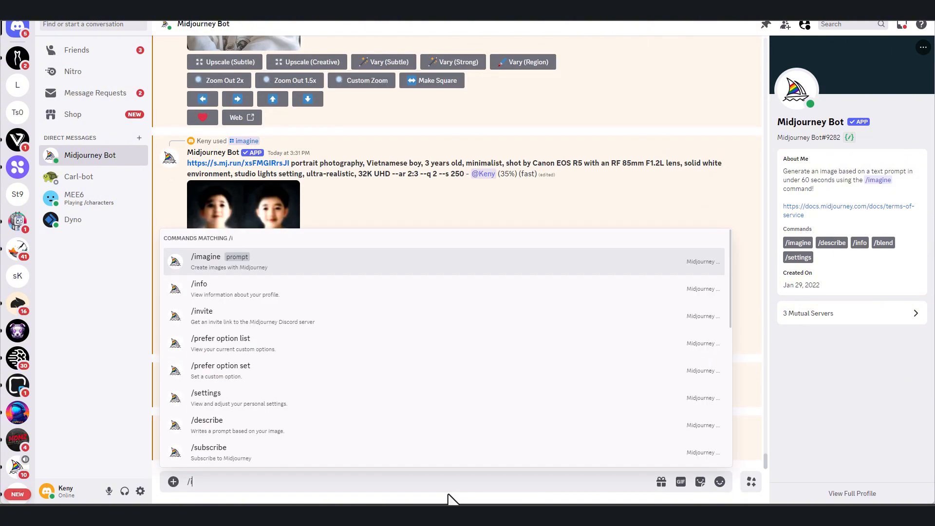
key("Return")
type("https://s.mj.run/xsFMGIRrsJI portrait photography, Vietnamese boy, 1 year old, minimalist, shot by Canon EOS R5 with an RF 85mm F1.2L lens, solid white environment, studio lights setting, ultra-realistic, 32K UHD --ar 2:3")
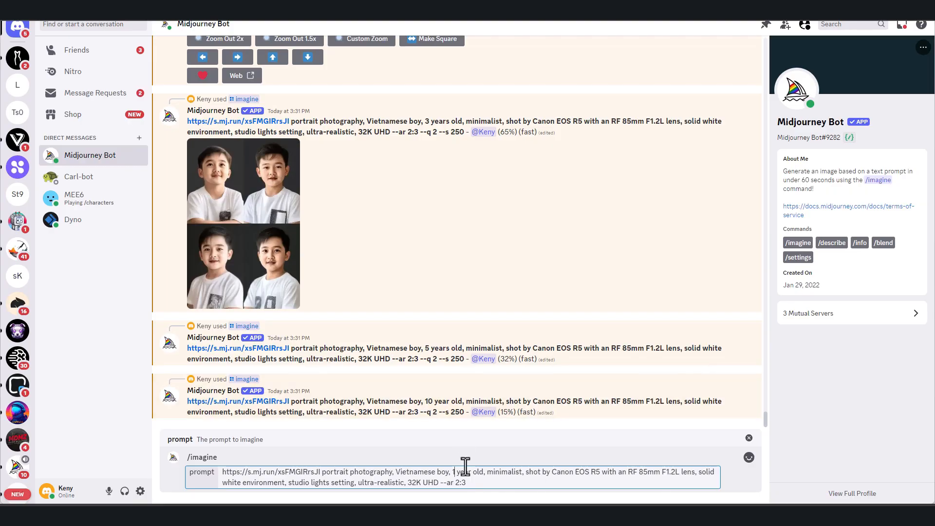
Submit another /imagine request from the copied prompt, setting the age to "25 year old"
type("/imagine")
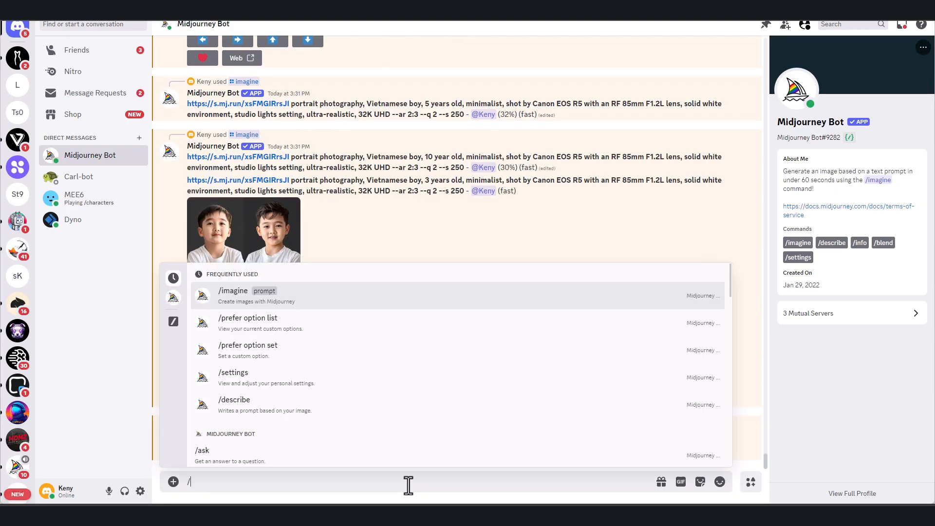
key("Return")
type("https://s.mj.run/xsFMGIRrsJI portrait photography, Vietnamese boy, 1 year old, minimalist, shot by Canon EOS R5 with an RF 85mm F1.2L lens, solid white environment, studio lights setting, ultra-realistic, 32K UHD --ar 2:3")
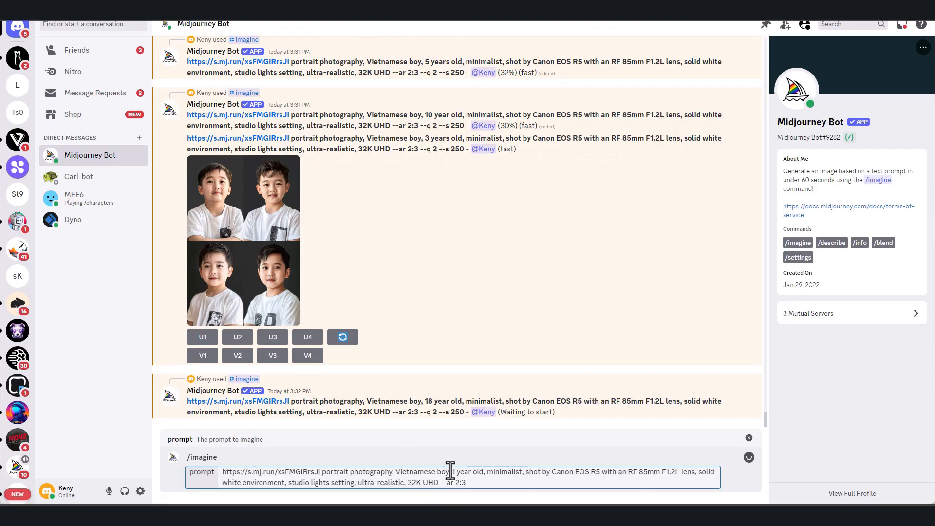
key("Return")
Submit another /imagine request from the copied prompt, setting the age to "30 year old"
type("/i")
key("Return")
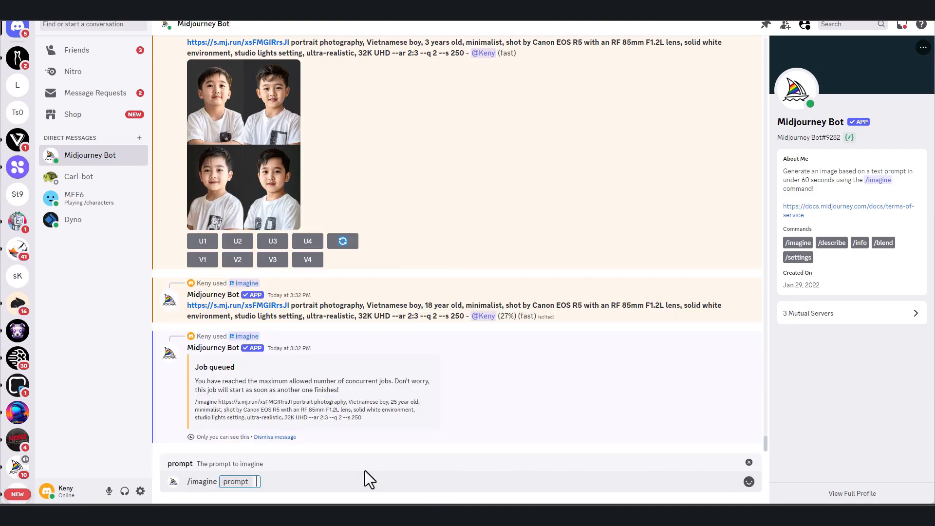
type("https://s.mj.run/xsFMGIRrsJI portrait photography, Vietnamese boy, 1 year old, minimalist, shot by Canon EOS R5 with an RF 85mm F1.2L lens, solid white environment, studio lights setting, ultra-realistic, 32K UHD --ar 2:3")
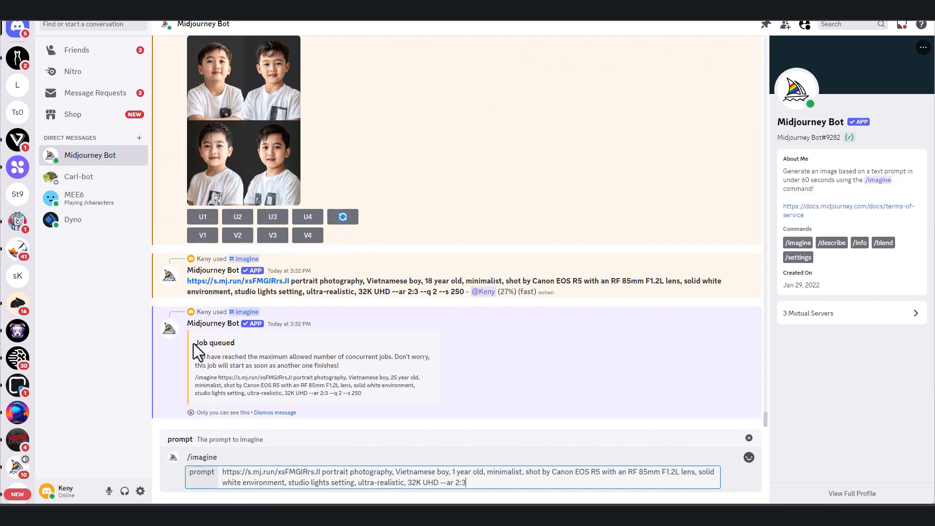
left_click_drag(193, 343, 260, 343)
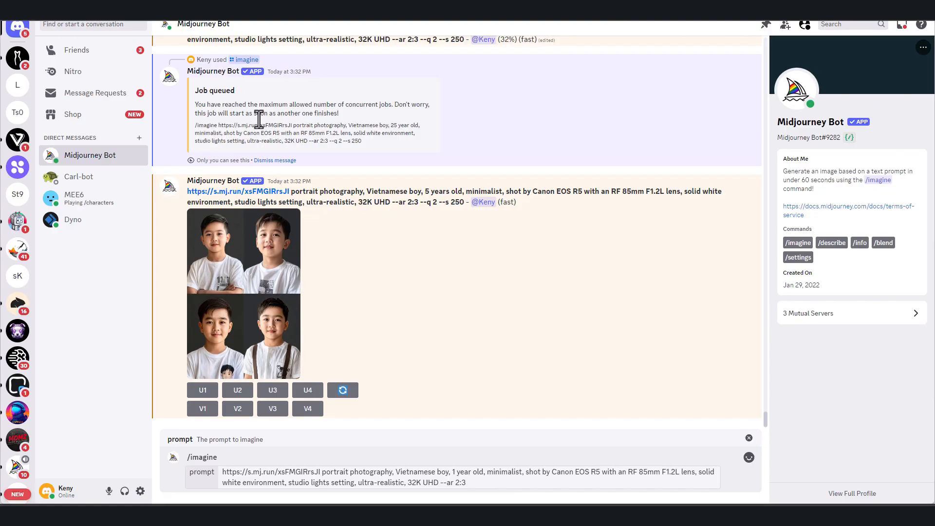
left_click(480, 485)
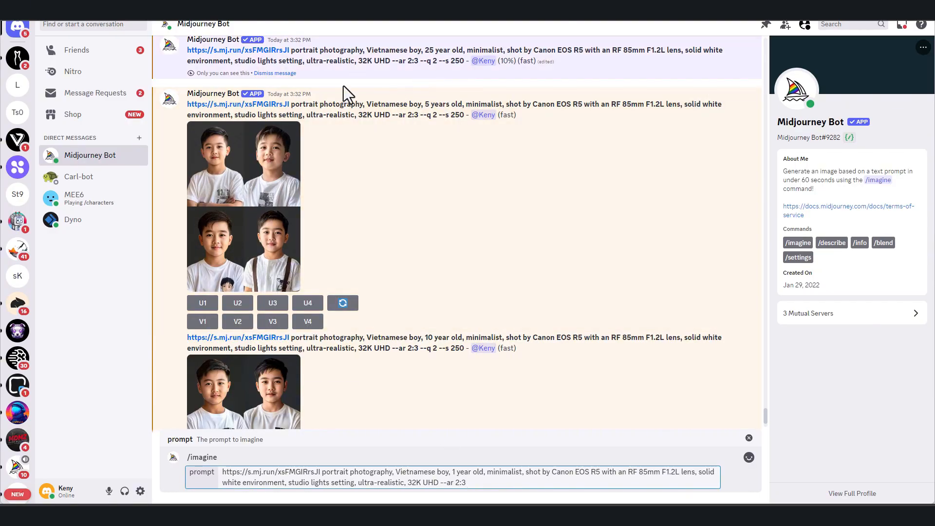
scroll(431, 275, "down", 3)
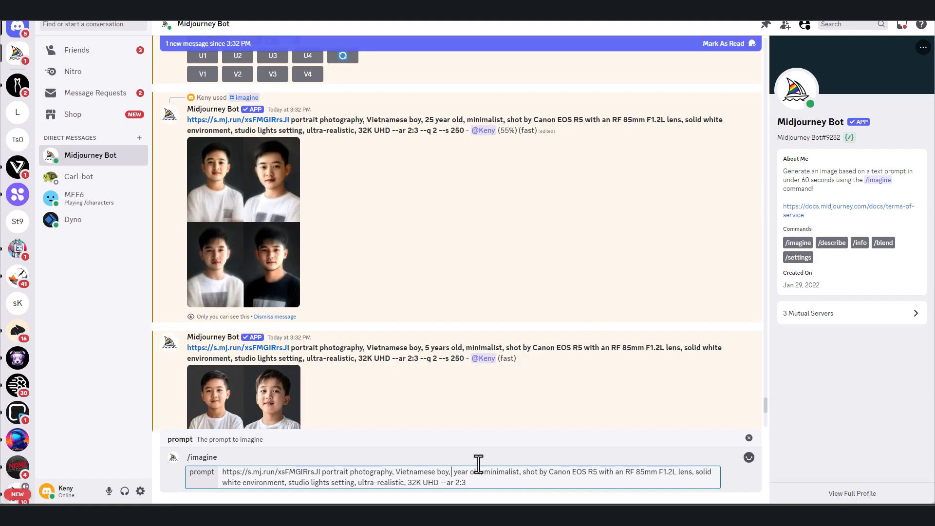
type("30")
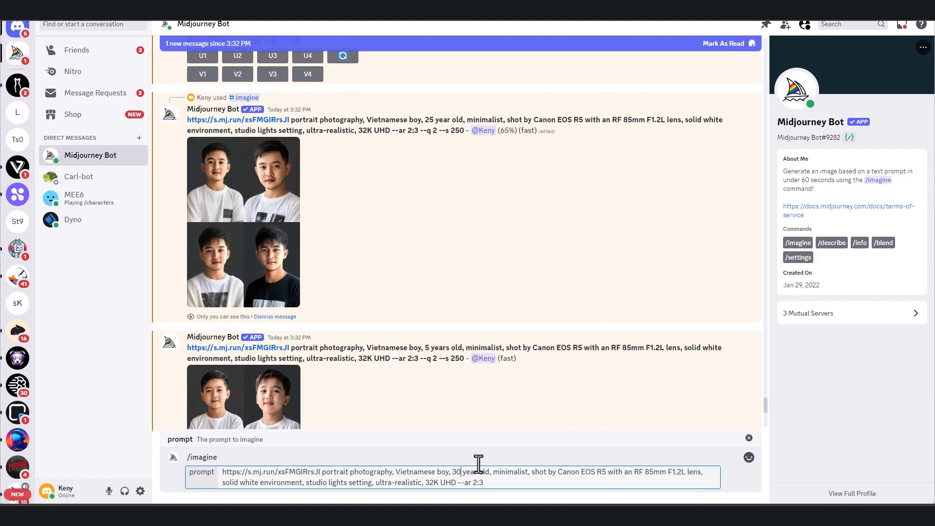
key("Return")
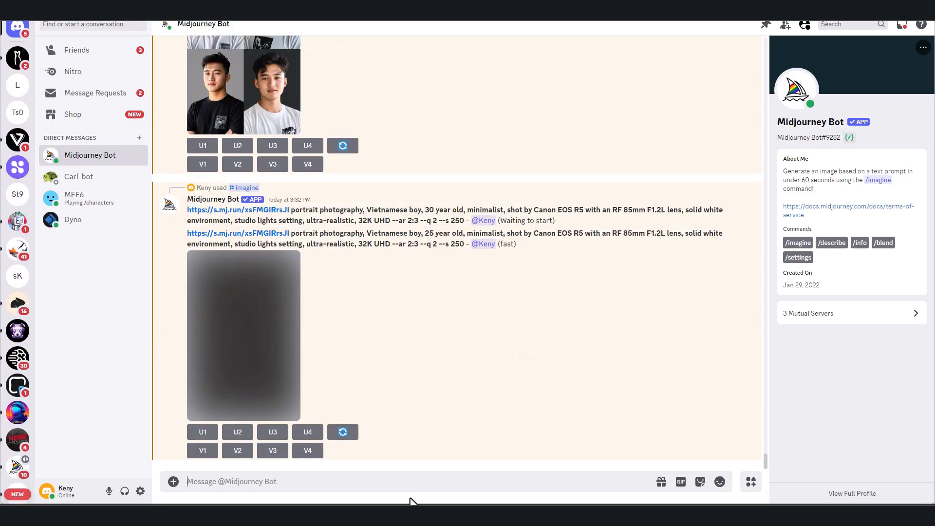
Submit another /imagine request from the copied prompt, changing the subject to "Vietnamese man" and the age to "40 year old"
type("/i")
key("Return")
key("ctrl+v")
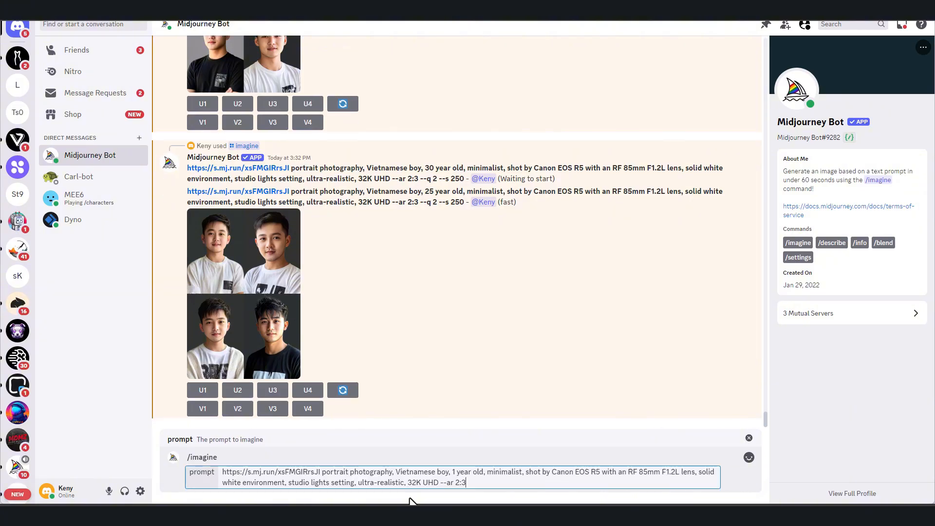
double_click(445, 471)
type("man, 0")
key("Return")
Submit two more /imagine requests for the "Vietnamese man", one with "50 year old" and one with "60 year old"
key("ctrl+z")
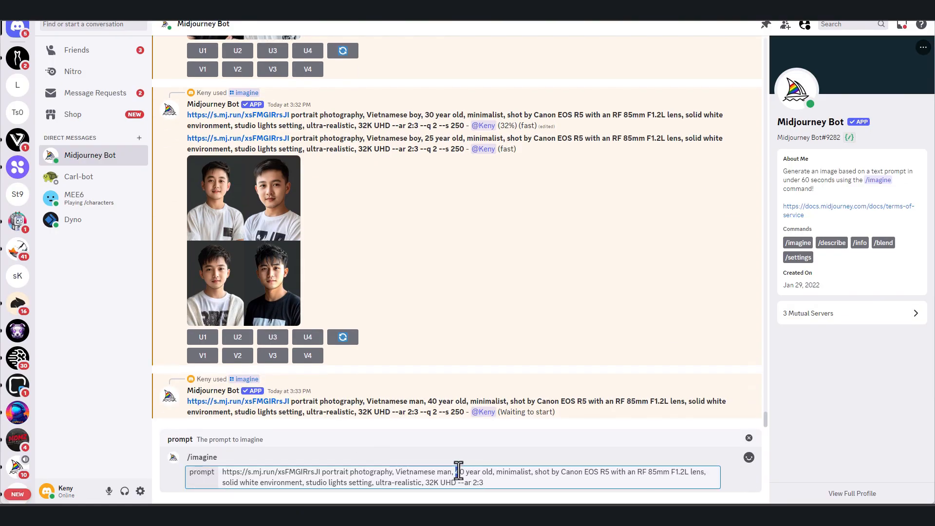
key("Return")
type("https://s.mj.run/xsFMGIRrsJI portrait photography, Vietnamese man, 40 year old, minimalist, shot by Canon EOS R5 with an RF 85mm F1.2L lens, solid white environment, studio lights setting, ultra-realistic, 32K UHD --ar 2:3")
key("Return")
Submit an /imagine request with the subject changed to "Vietnamese old man" and the age set to "70 year old"
type("https://s.mj.run/xsFMGIRrsJI portrait photography, Vietnamese man, 40 year old, minimalist, shot by Canon EOS R5 with an RF 85mm F1.2L lens, solid white environment, studio lights setting, ultra-realistic, 32K UHD --ar 2:3")
type("old")
key("Return")
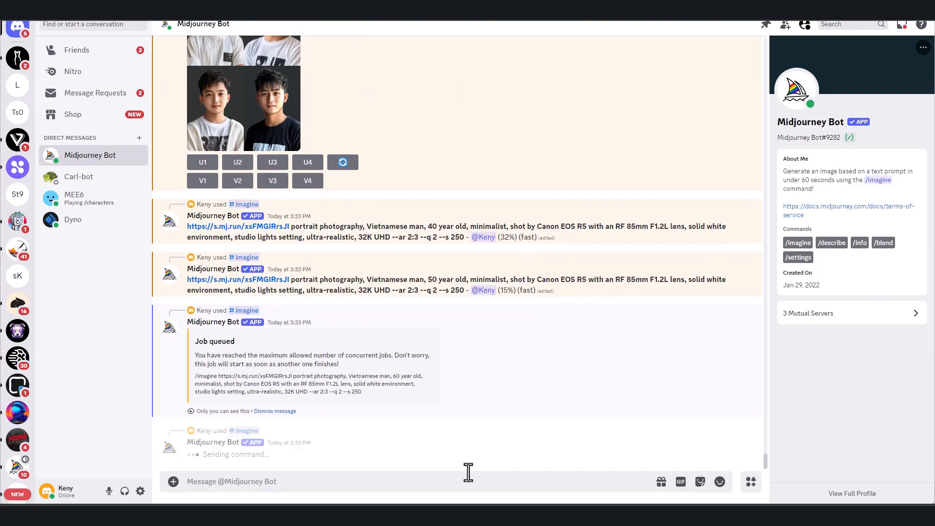
Submit an /imagine request for "Vietnamese old man, 80 year old", keeping the rest of the prompt
type("https://s.mj.run/xsFMGIRrsJI portrait photography, Vietnamese man, 40 year old, minimalist, shot by Canon EOS R5 with an RF 85mm F1.2L lens, solid white environment, studio lights setting, ultra-realistic, 32K UHD --ar 2:3")
left_click(440, 471)
type("old")
double_click(473, 472)
type("80")
left_click_drag(501, 483, 234, 472)
key("Return")
Submit two more /imagine requests for the "Vietnamese old man", one with "90 year old" and one with "100 year old"
type("https://s.mj.run/xsFMGIRrsJI portrait photography, Vietnamese old man, 80 year old, minimalist, shot by Canon EOS R5 with an RF 85mm F1.2L lens, solid white environment, studio lights setting, ultra-realistic, 32K UHD --ar 2:3")
key("Return")
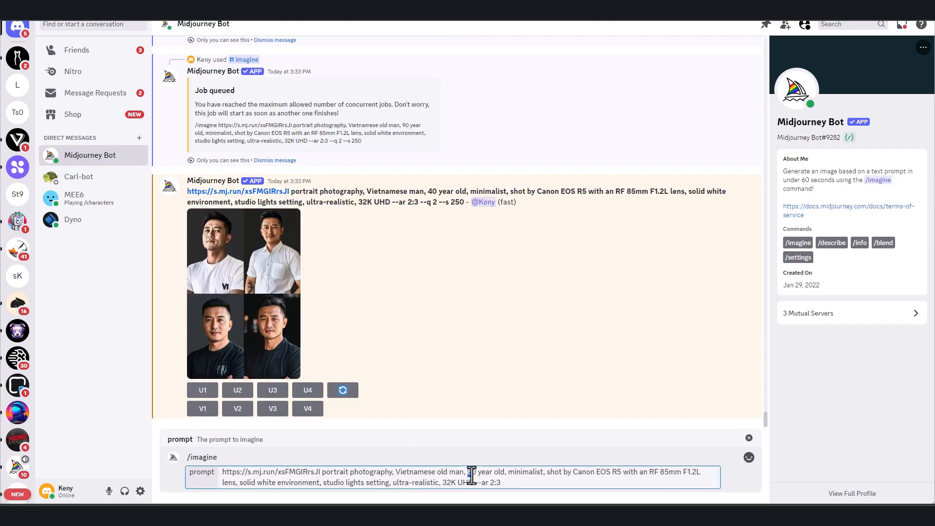
key("Return")
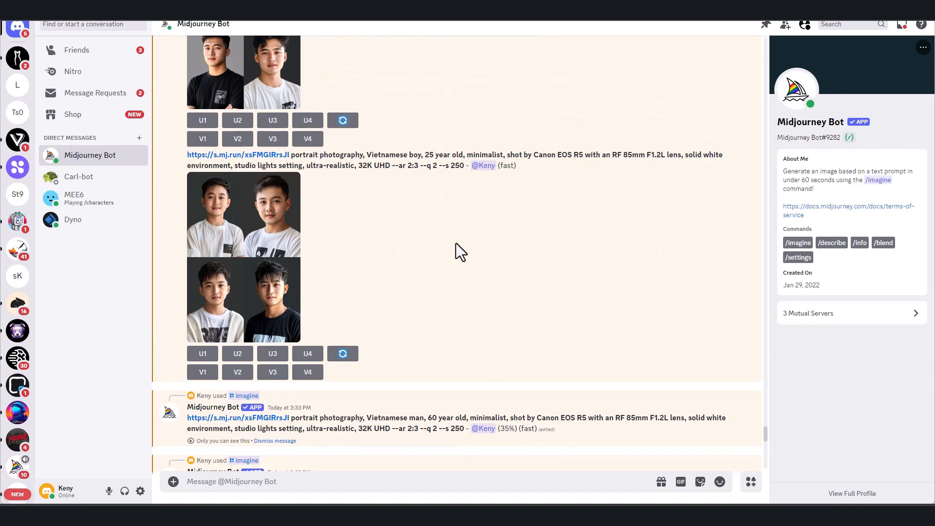
Look back through the generated portraits and view the 1-year-old image grid enlarged
scroll(456, 244, "up", 20)
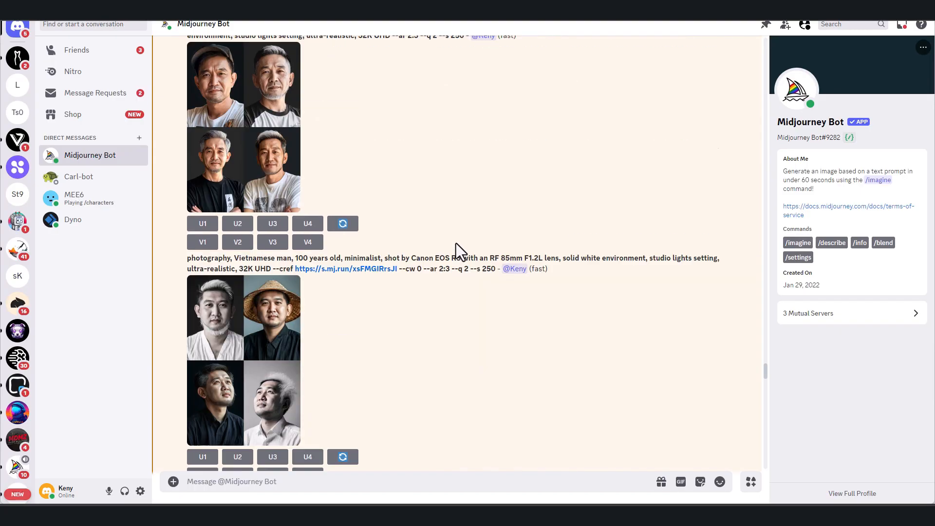
scroll(456, 244, "up", 13)
scroll(456, 244, "down", 17)
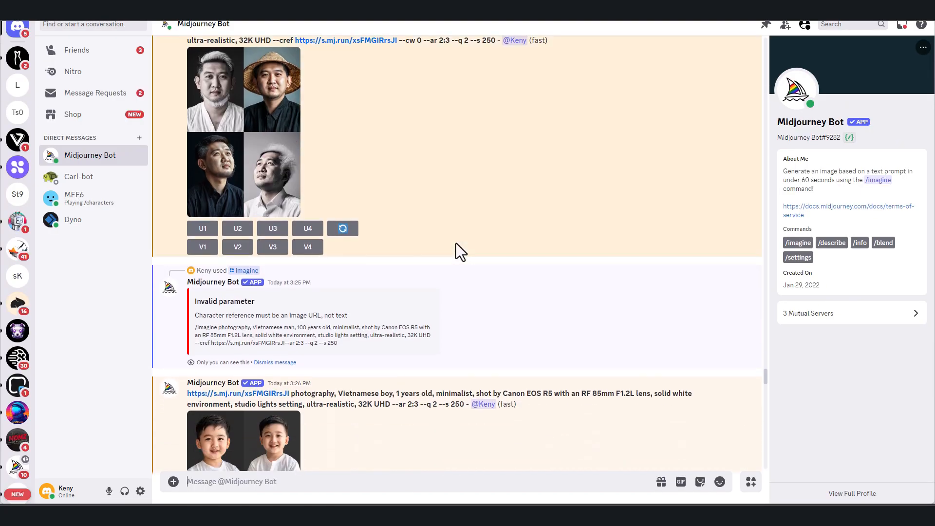
scroll(366, 249, "down", 15)
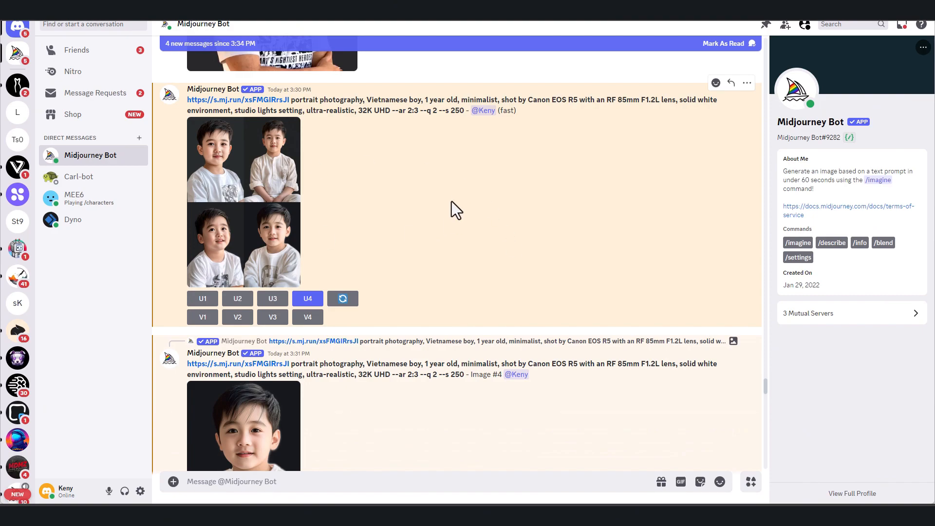
left_click(281, 167)
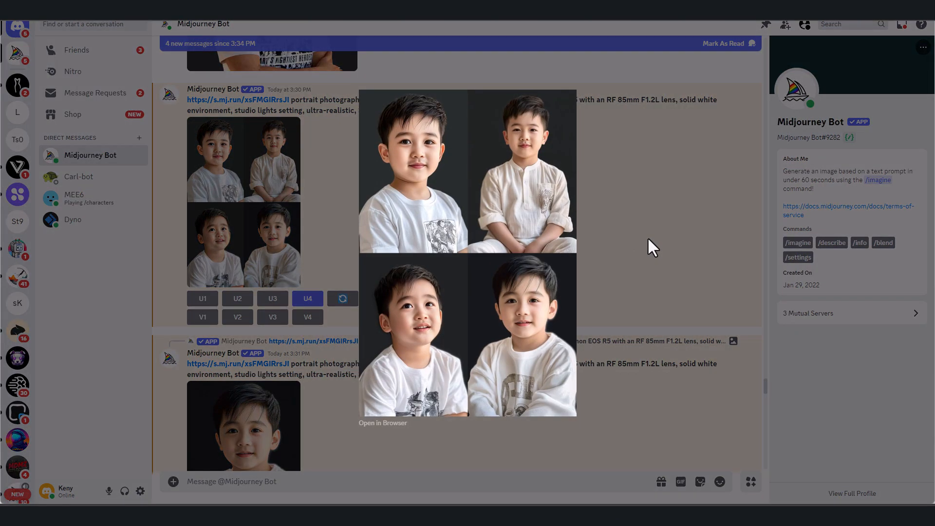
left_click(648, 236)
left_click(650, 223)
Open the upscaled 1-year-old portrait at full size and save the image
scroll(323, 328, "down", 4)
left_click(298, 291)
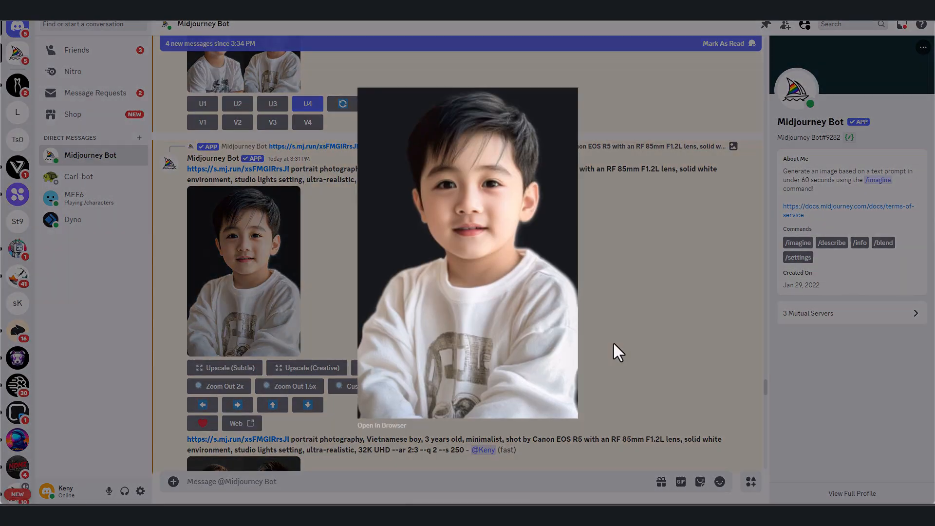
right_click(444, 227)
left_click(470, 258)
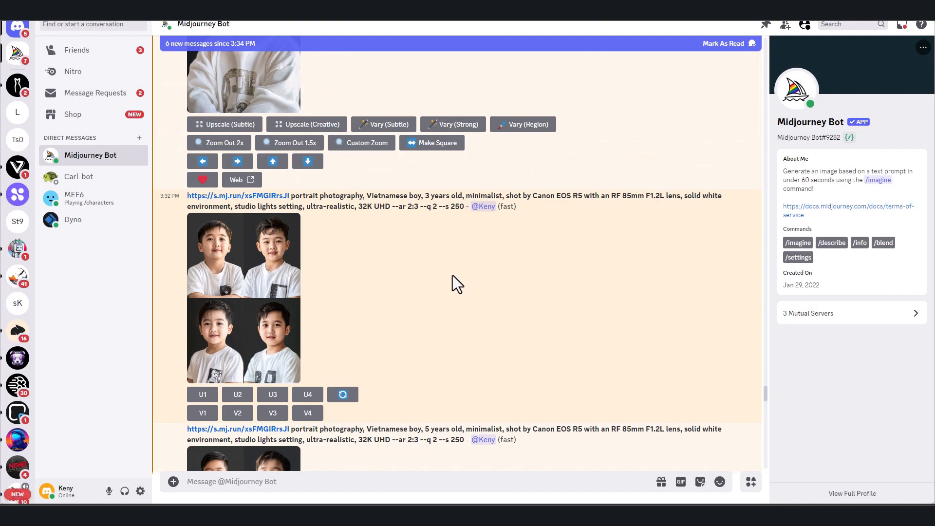
Examine the 3-year-old image grid enlarged and upscale its second portrait
left_click(254, 288)
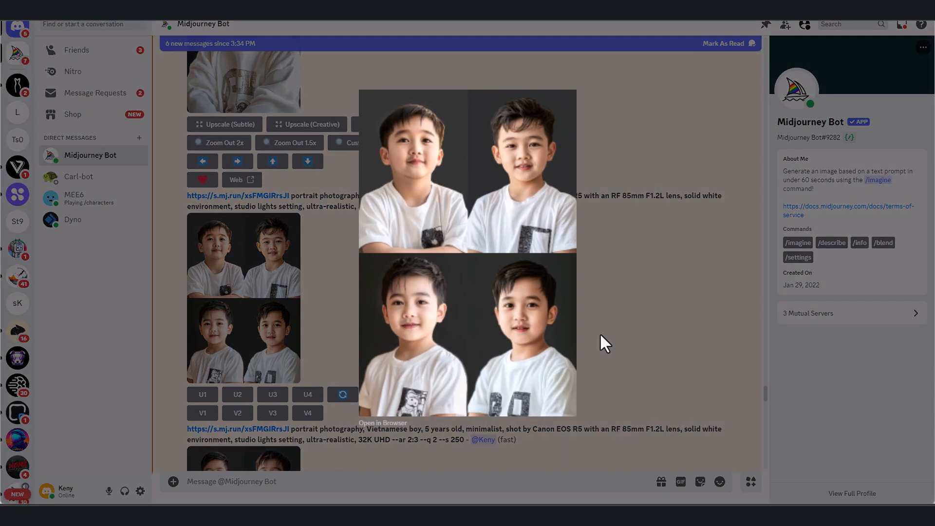
left_click(648, 305)
left_click(238, 395)
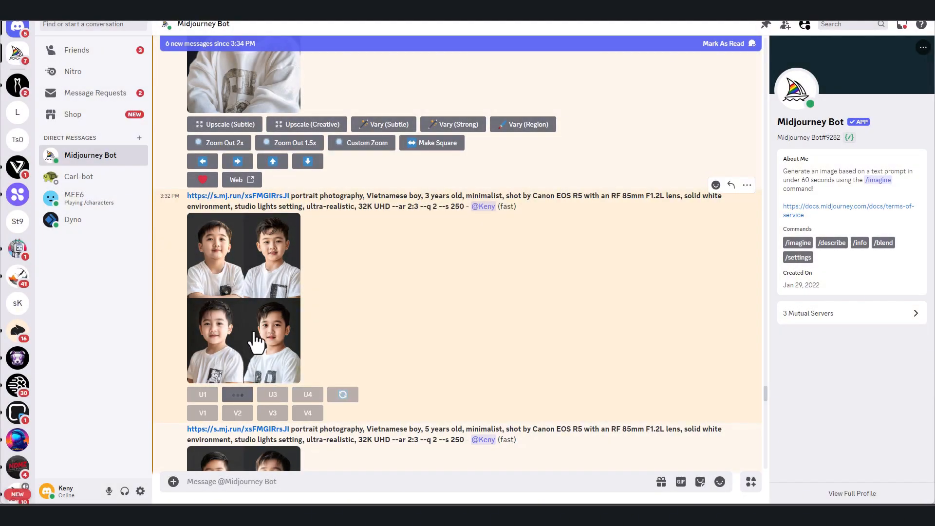
View the 5-year-old image grid and the upscaled 100-year-old portrait enlarged
scroll(253, 331, "down", 5)
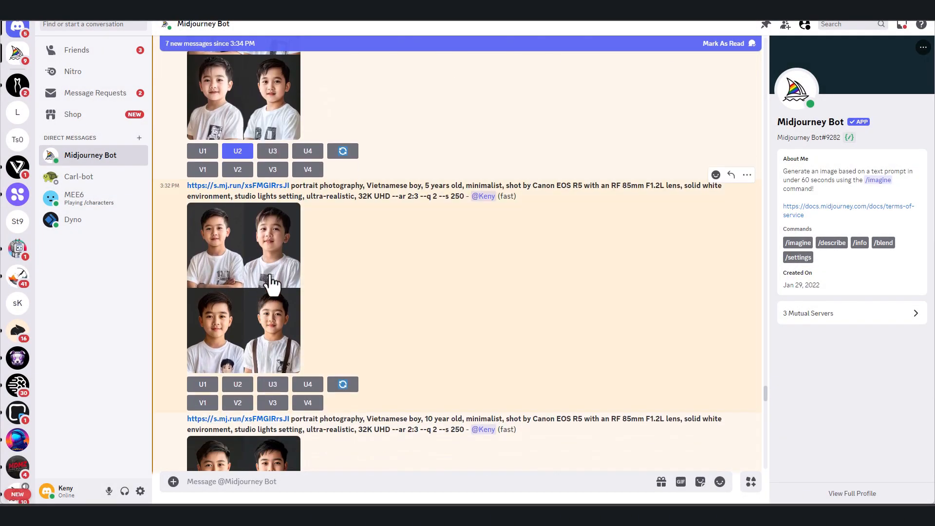
left_click(247, 263)
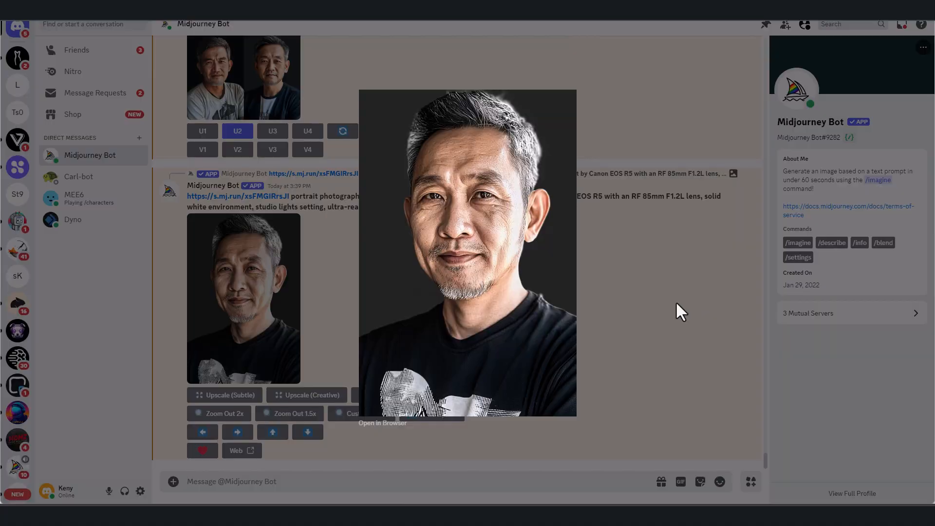
left_click(676, 301)
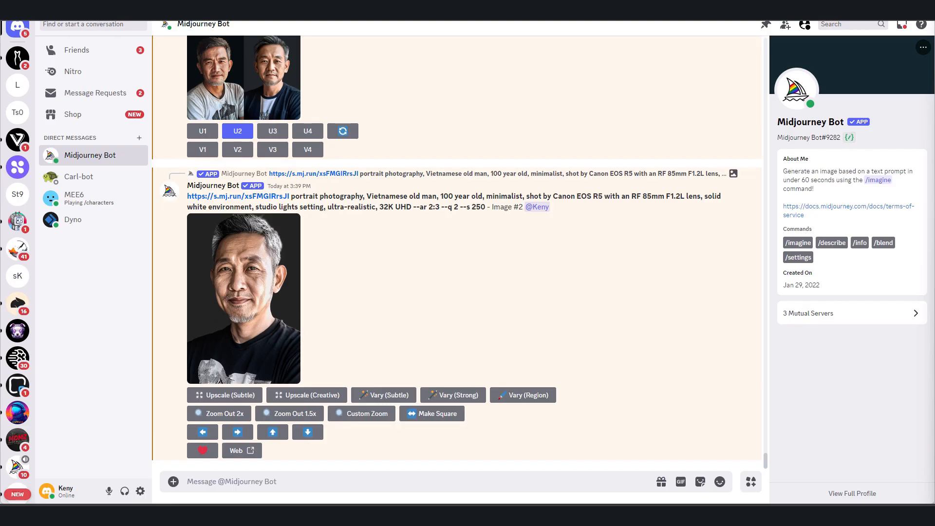
Bring the Downloads folder window on screen and enlarge it to fill the screen
left_click_drag(934, 53, 825, 77)
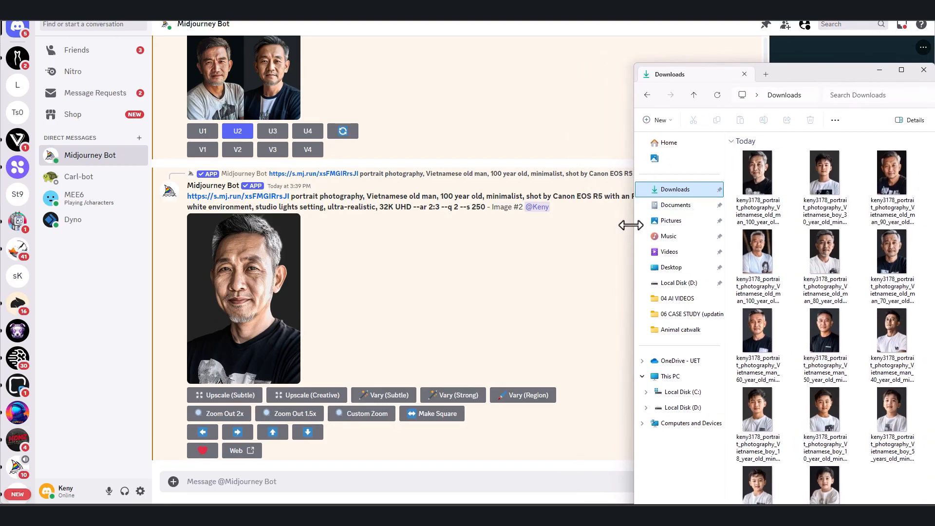
left_click_drag(632, 226, 2, 238)
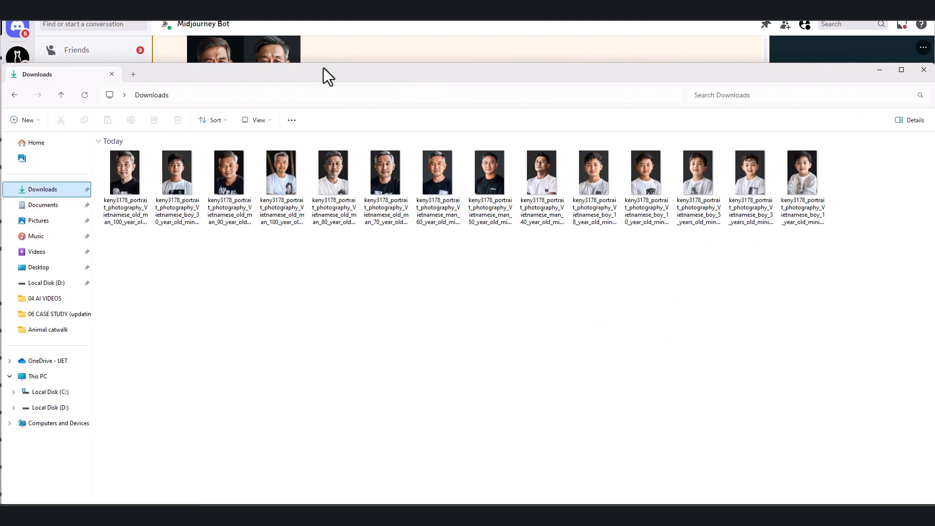
left_click_drag(325, 64, 325, 22)
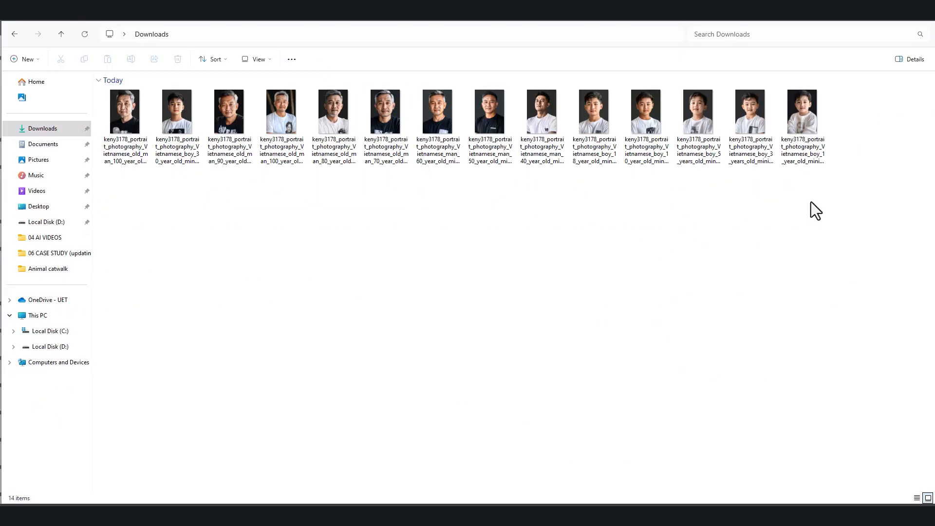
Look over the downloaded portraits as large thumbnails ordered from 1 year old to 100 years old
left_click(196, 154)
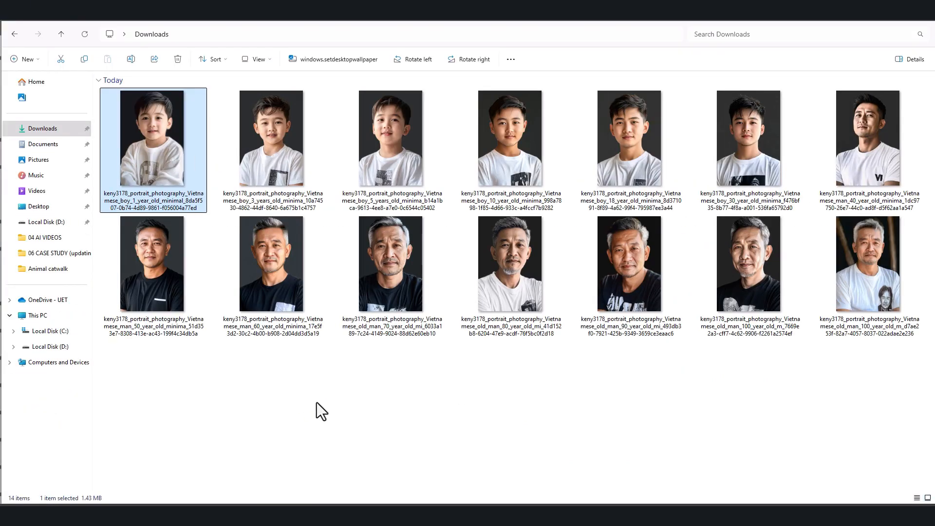
left_click(317, 403)
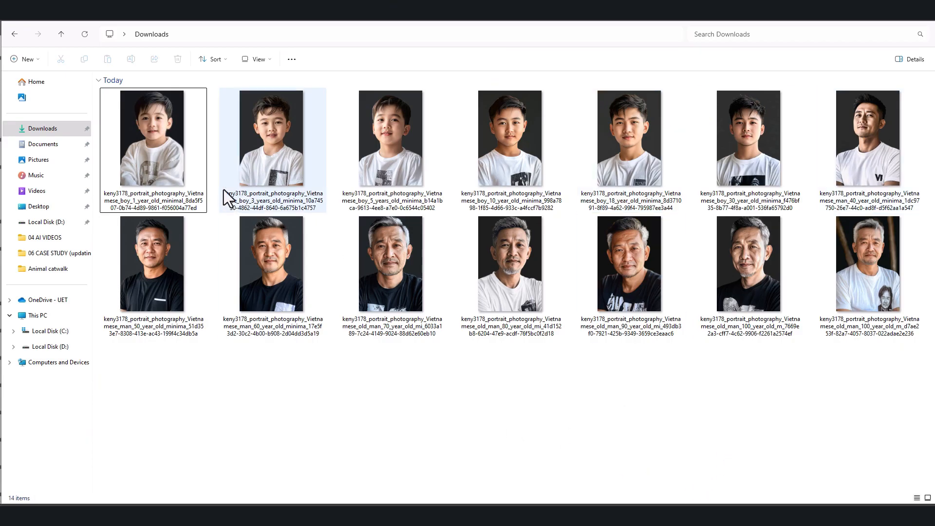
left_click(205, 163)
left_click(869, 282)
left_click(785, 439)
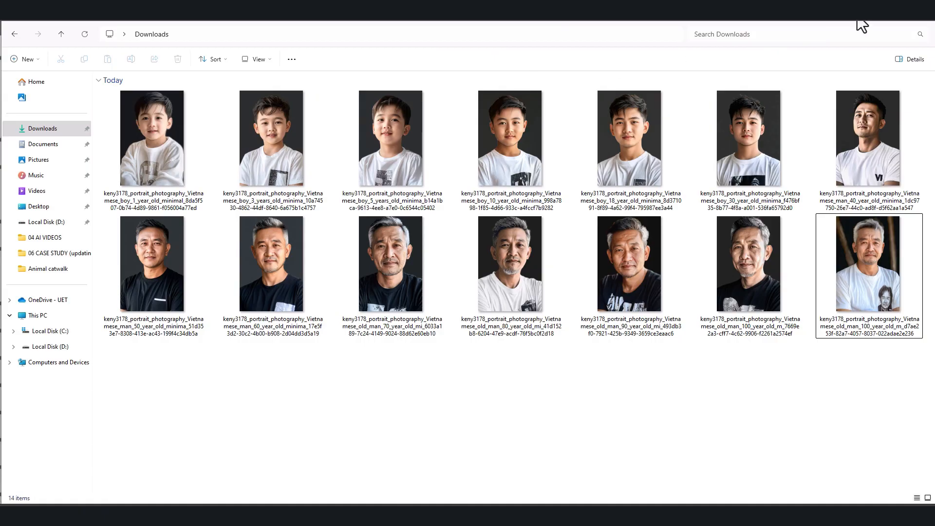
Switch to the browser, load lumalabs.ai/dream-machine/account and check the remaining monthly generations under the plan usage
left_click(874, 14)
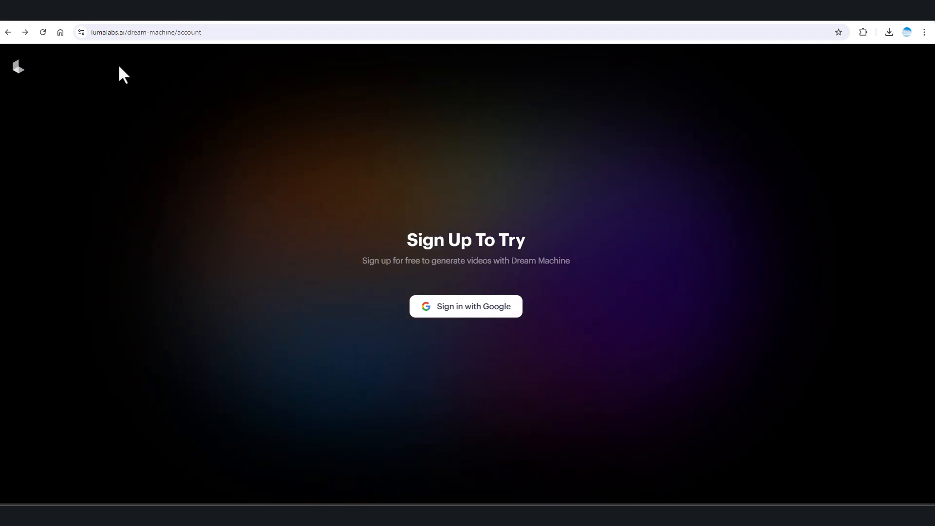
left_click(104, 33)
left_click(149, 32)
left_click(240, 32)
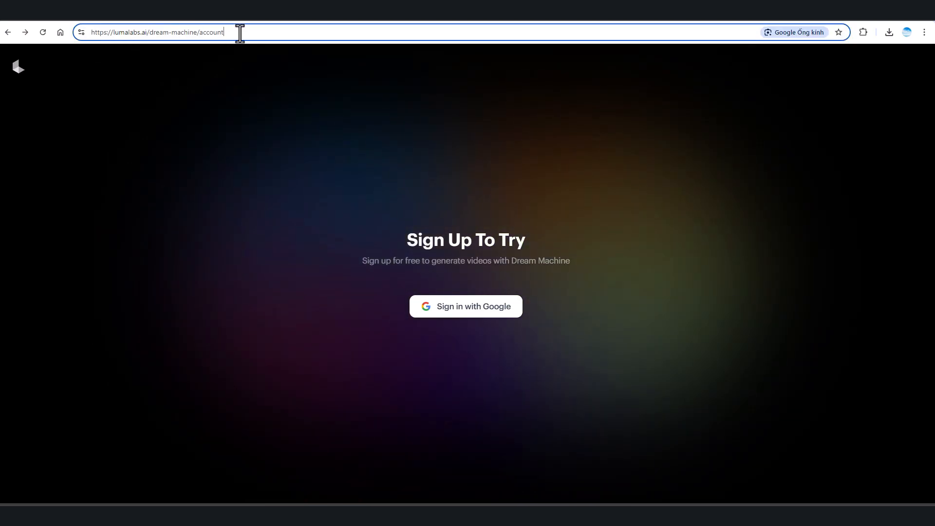
key("Return")
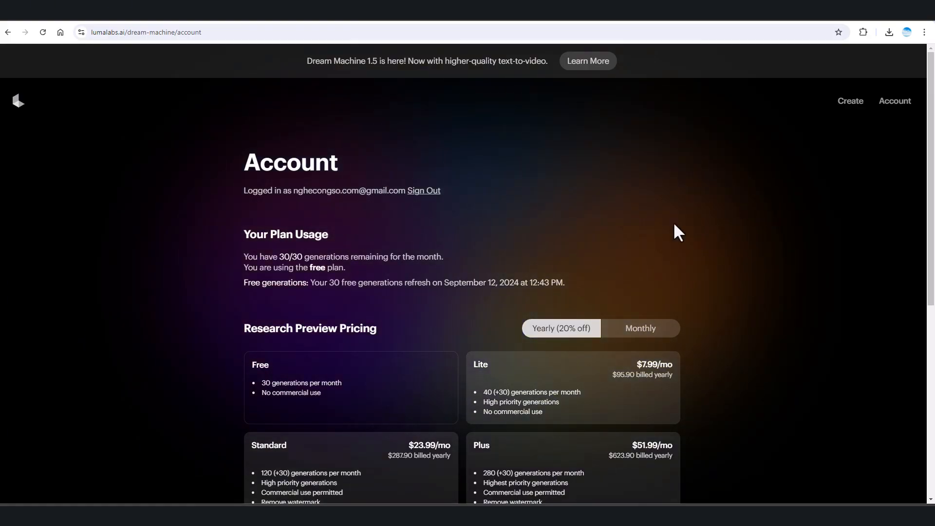
left_click_drag(304, 257, 447, 255)
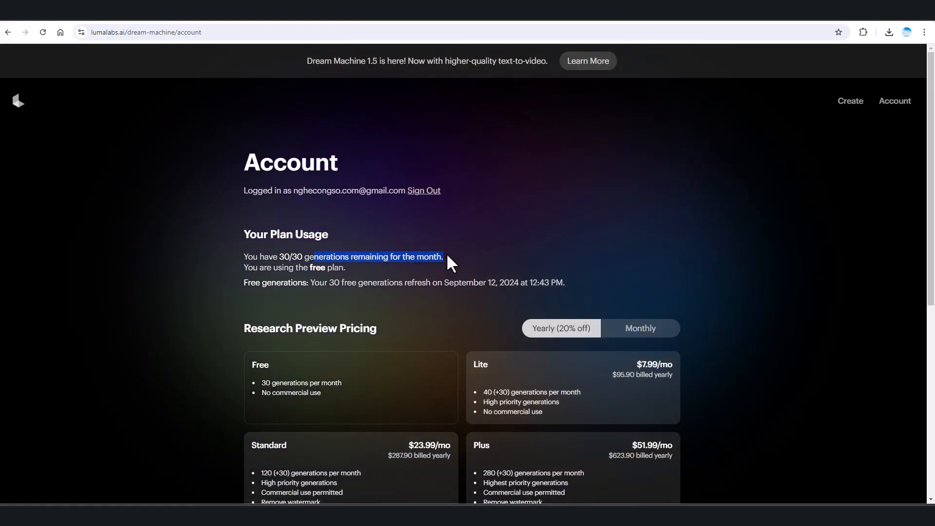
Examine the free plan's usage details and compare the subscription plans at monthly pricing
left_click(302, 258)
left_click(327, 257)
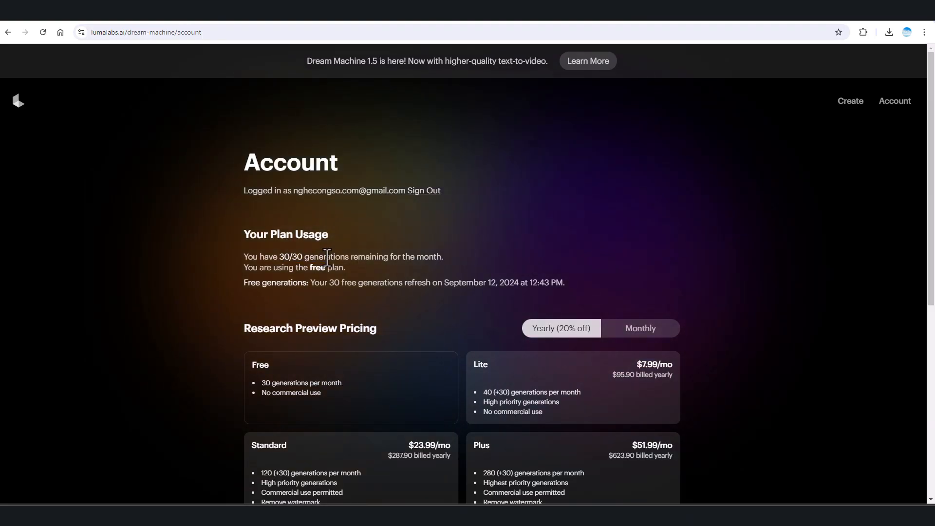
left_click_drag(302, 273, 344, 266)
left_click(344, 267)
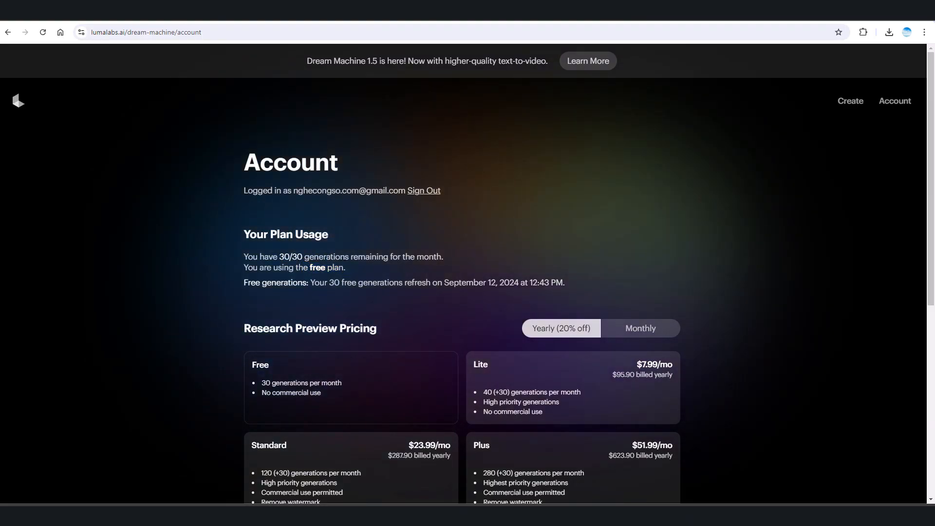
left_click(620, 336)
scroll(650, 244, "down", 3)
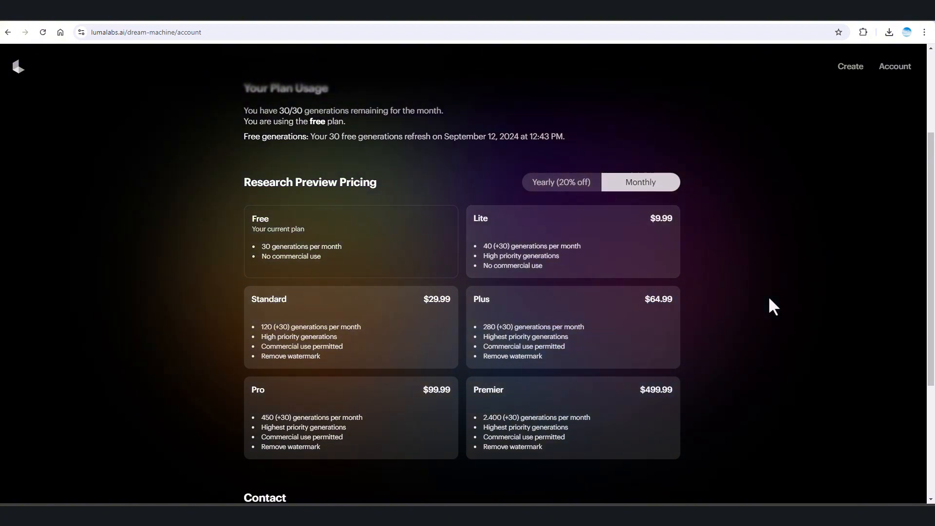
scroll(770, 299, "up", 3)
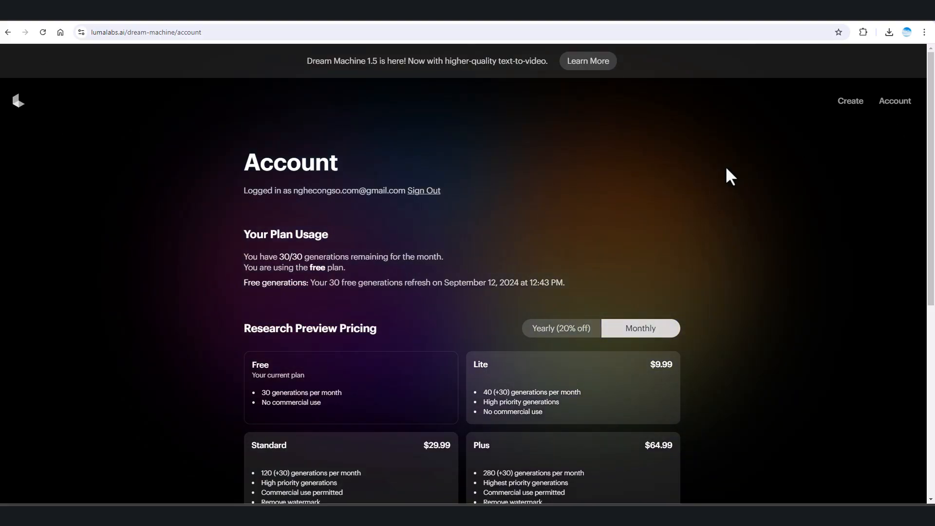
Open Dream Machine's creation page and add the 1-year-old portrait from Downloads as the start frame
left_click(846, 108)
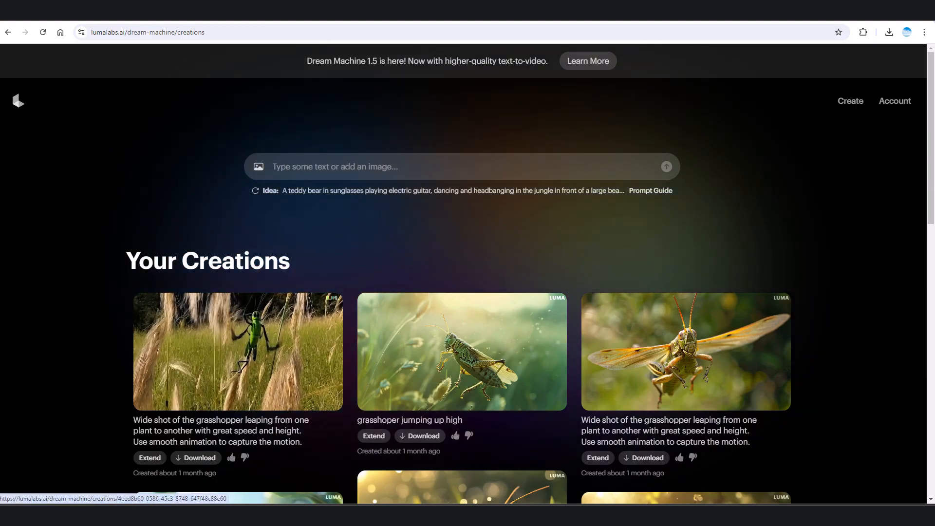
left_click(220, 515)
left_click_drag(141, 180, 303, 170)
key("alt+Tab")
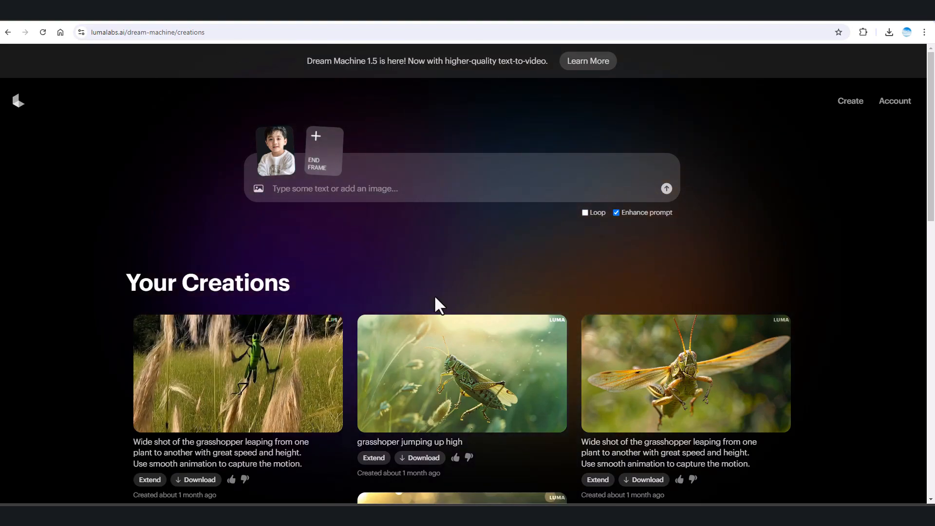
Add the 3-year-old portrait from the Downloads folder as the video's end frame
key("alt+Tab")
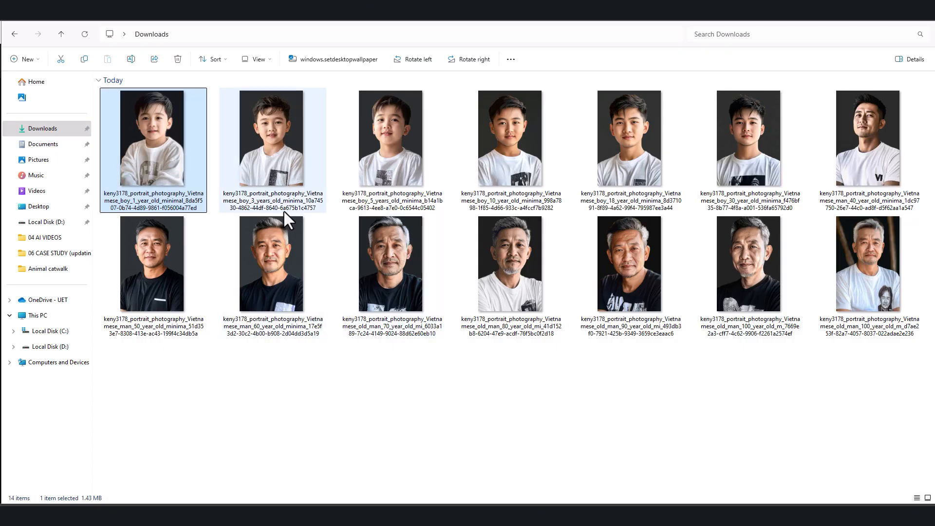
left_click(275, 192)
left_click_drag(273, 187, 325, 153)
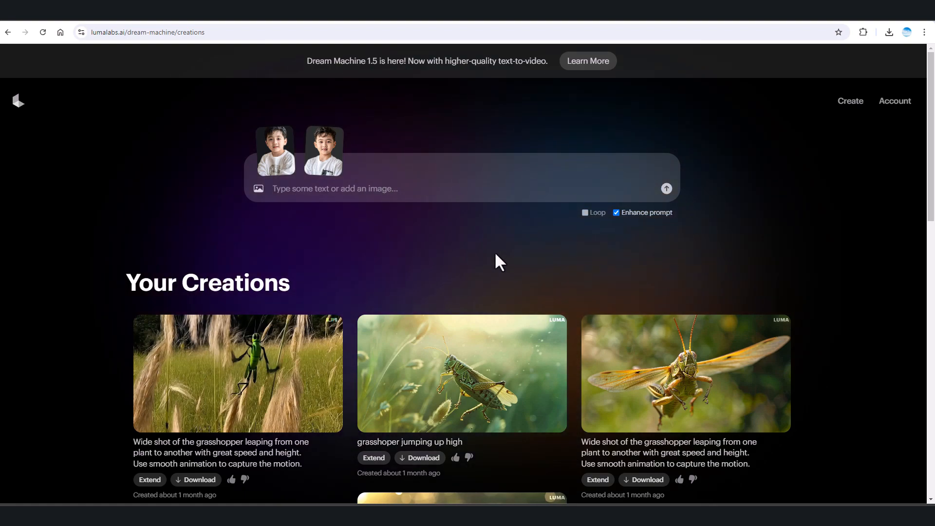
mouse_move(278, 157)
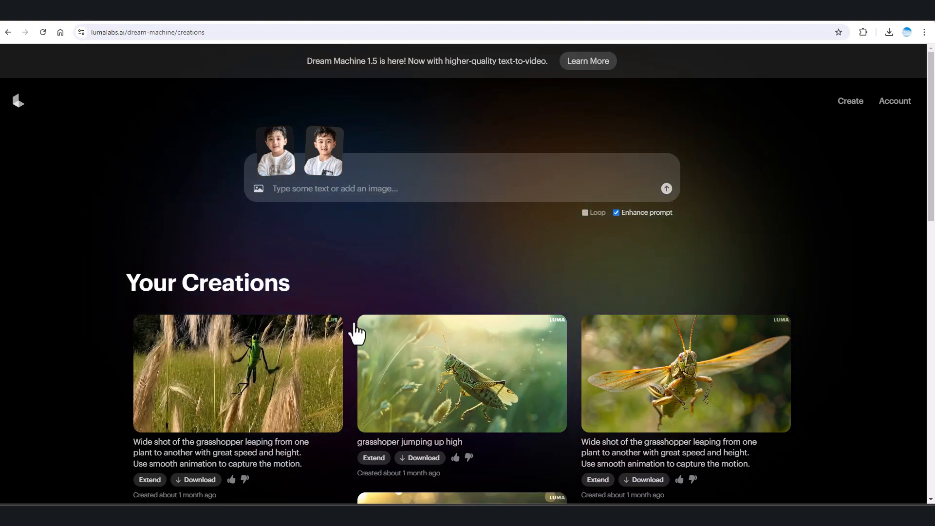
type("https://s.mj.run/xsFMGIRrsJI portrait photography, Vietnamese old man, 100 year old, minimalist, shot by Canon EOS R5 with an RF 85mm F1.2L lens, solid white environment, studio lights setting, ultra-realistic, 32K UHD --ar 2:3 --q 2 --s 250")
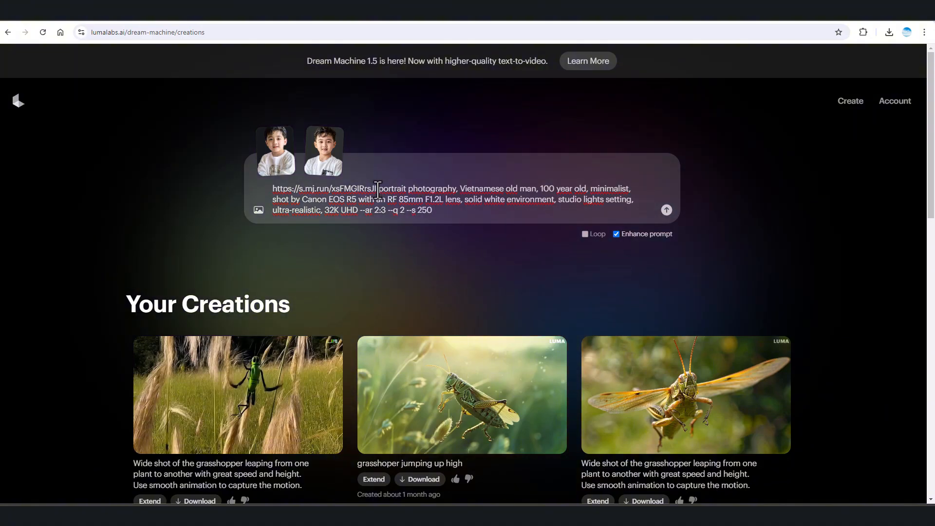
left_click_drag(378, 190, 263, 189)
key("BackSpace")
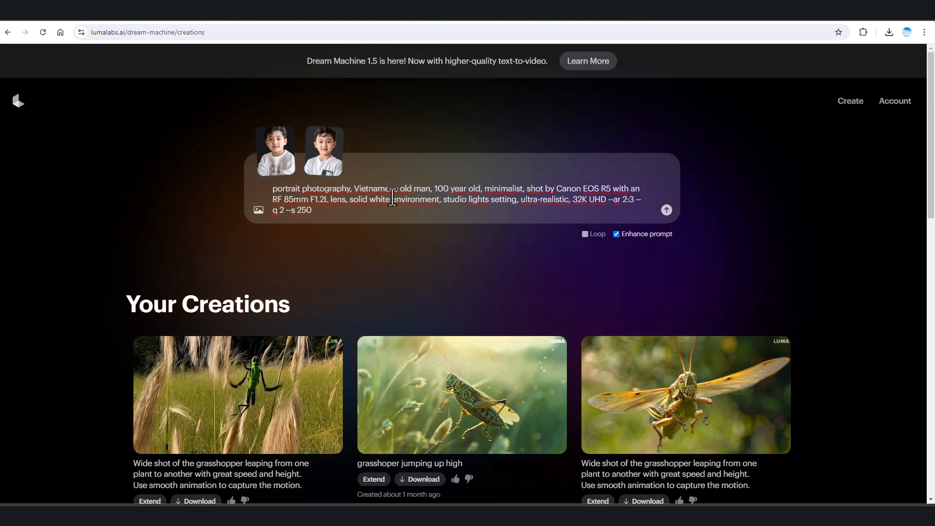
left_click_drag(434, 188, 481, 188)
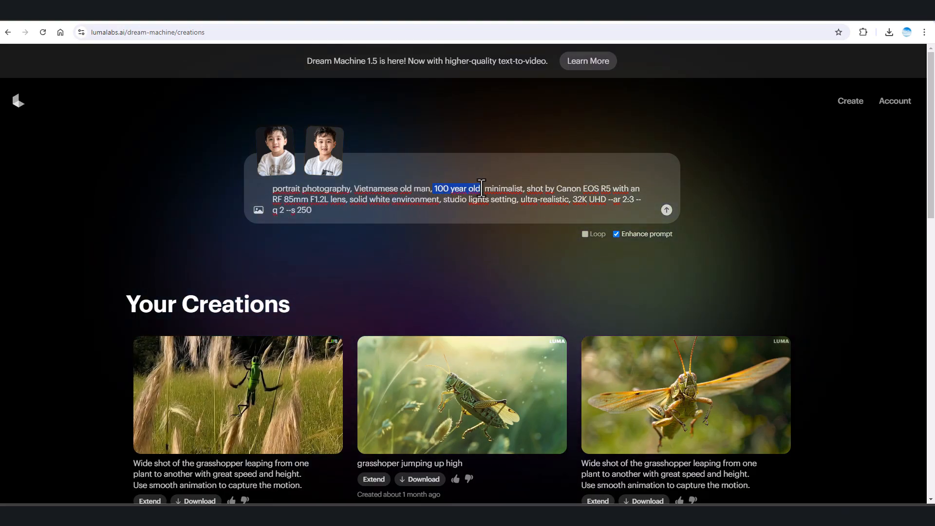
key("BackSpace")
key("BackSpace")
key("BackSpace")
key("BackSpace")
key("BackSpace")
key("BackSpace")
key("BackSpace")
key("BackSpace")
key("BackSpace")
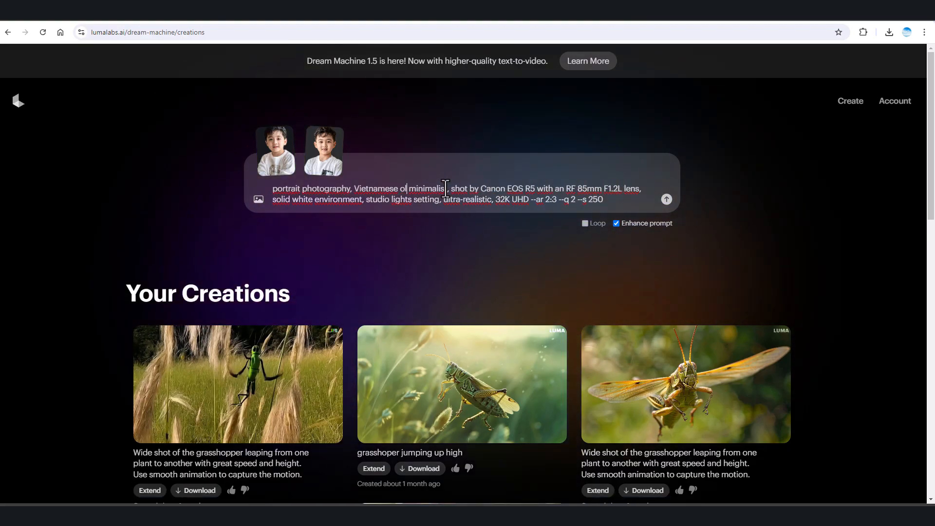
key("ctrl+a")
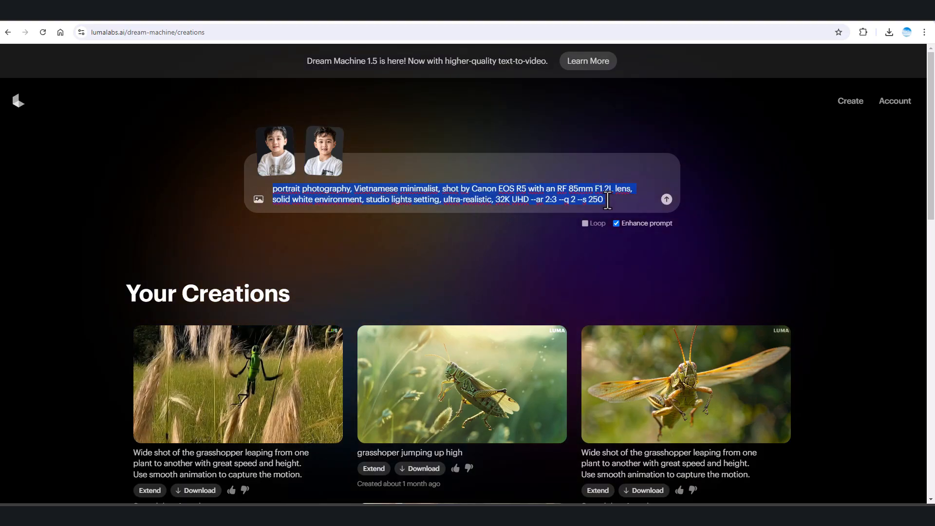
key("BackSpace")
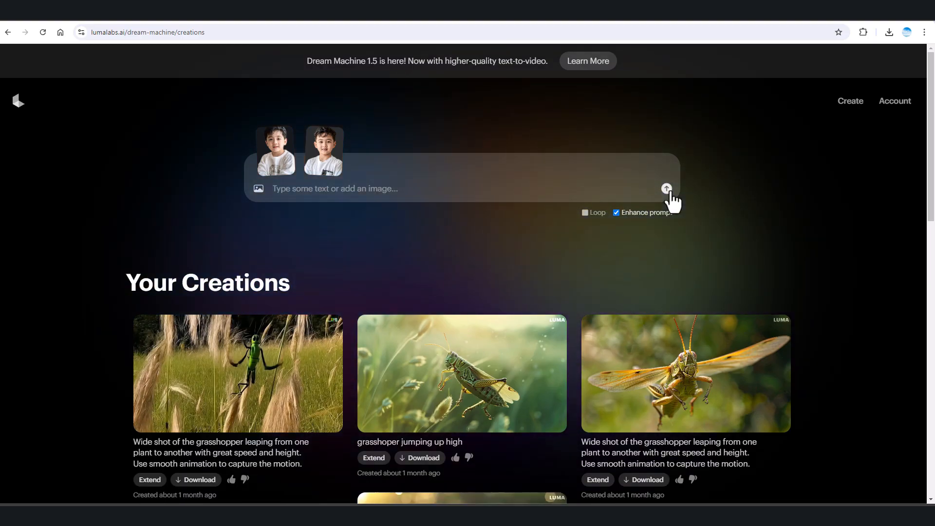
Generate the video from the two portraits without a prompt, and add the 5-year-old portrait as the start frame for another video
left_click(669, 190)
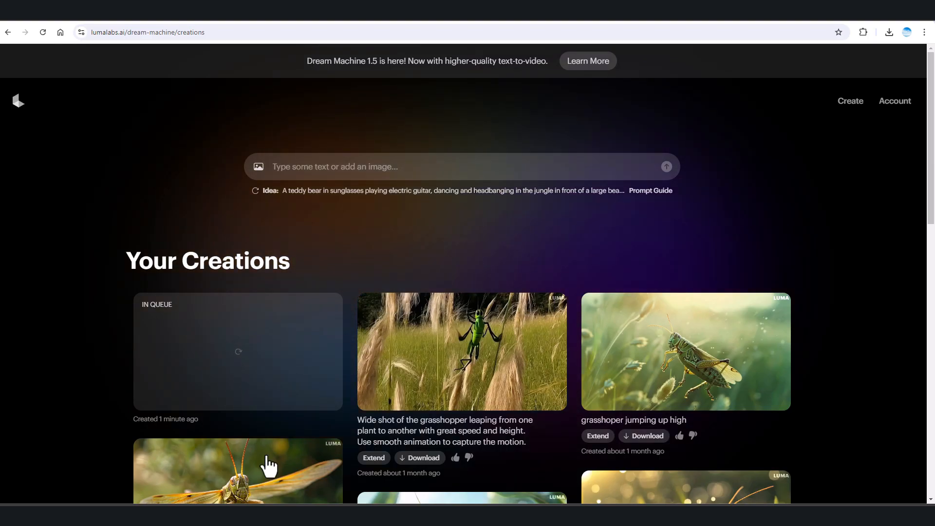
key("alt+Tab")
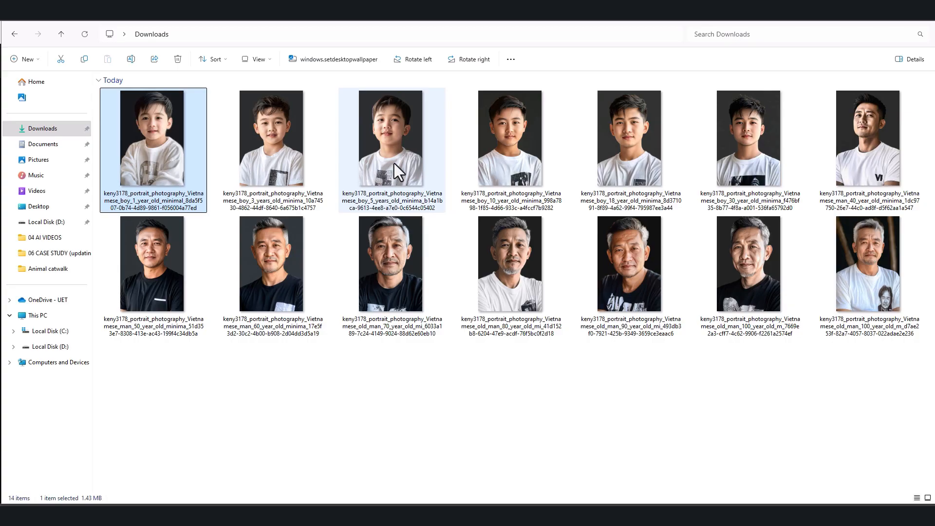
left_click_drag(394, 163, 287, 169)
key("alt+Tab")
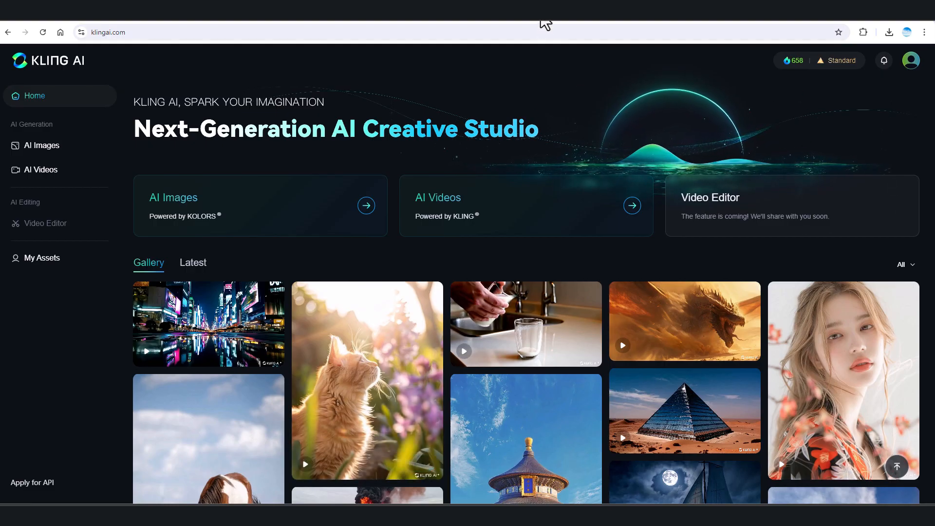
Switch to KLING AI and open the Image to Video mode of AI Videos with Add End Frame enabled
left_click(189, 20)
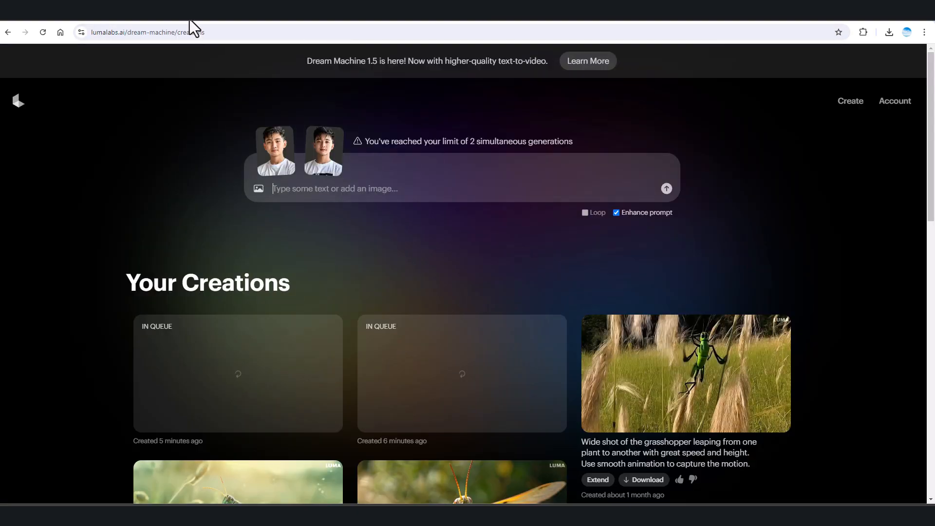
left_click(297, 20)
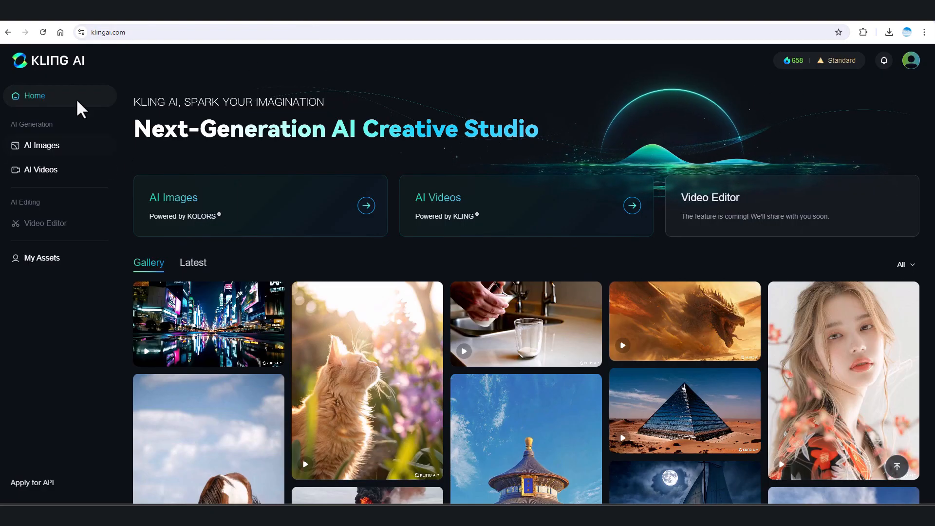
left_click(35, 171)
left_click(109, 147)
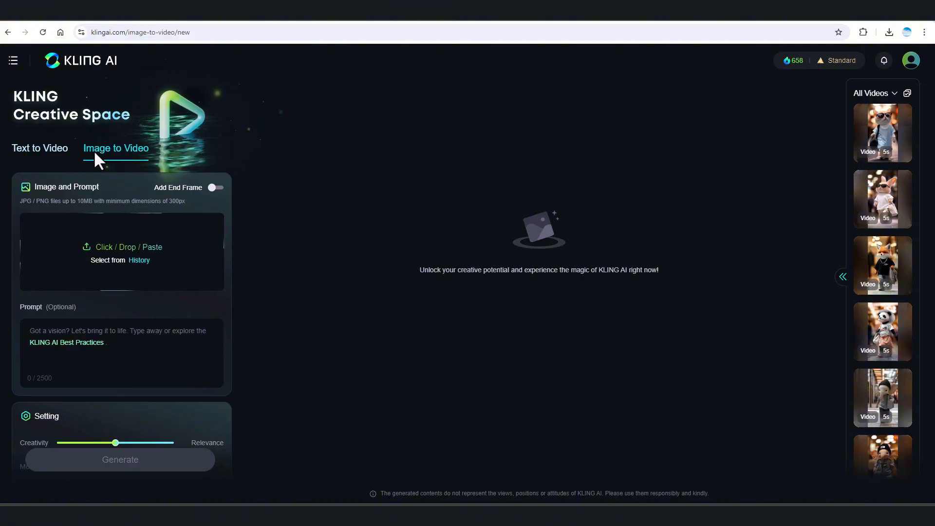
left_click(178, 193)
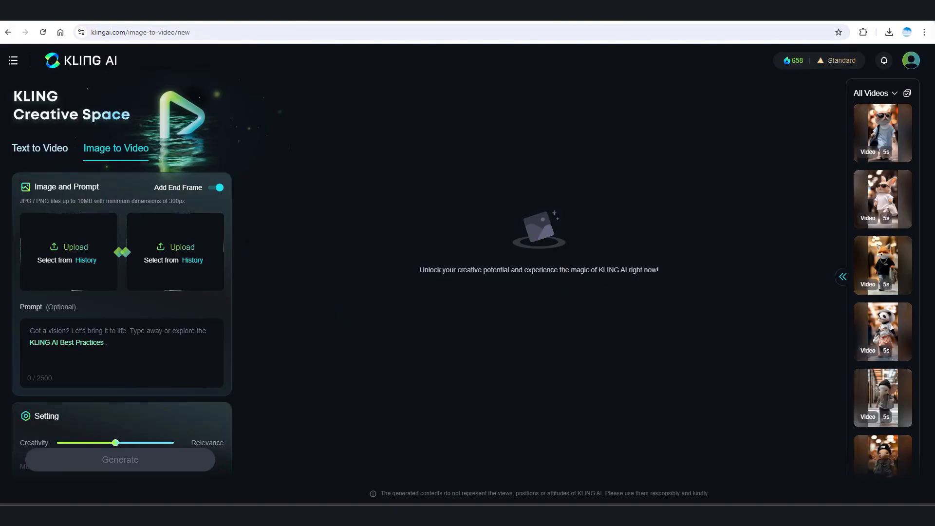
Upload the 1-year-old portrait as the start frame and the 3-year-old portrait as the end frame
left_click_drag(288, 296, 79, 247)
left_click_drag(80, 247, 80, 248)
left_click_drag(288, 296, 181, 248)
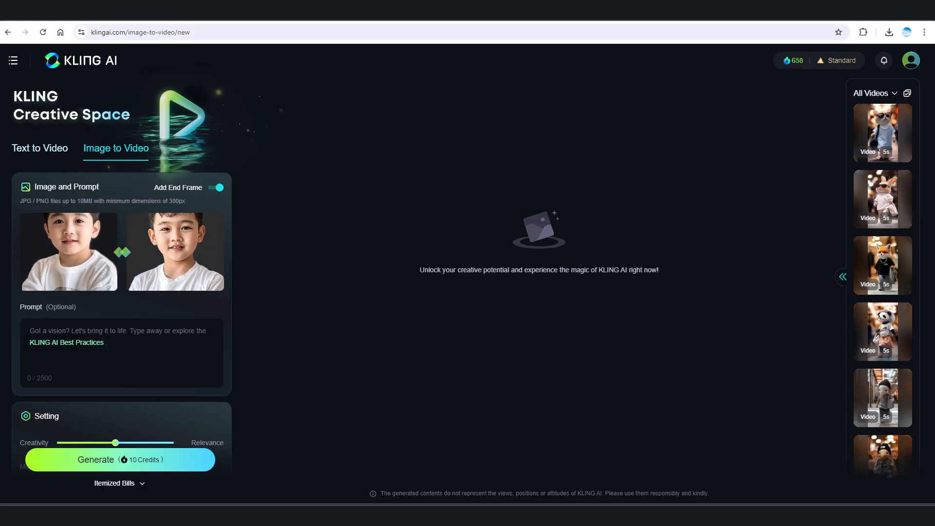
Enter the negative prompt "morph, poor quality, ugly, low resolution" and generate the video
scroll(104, 302, "down", 7)
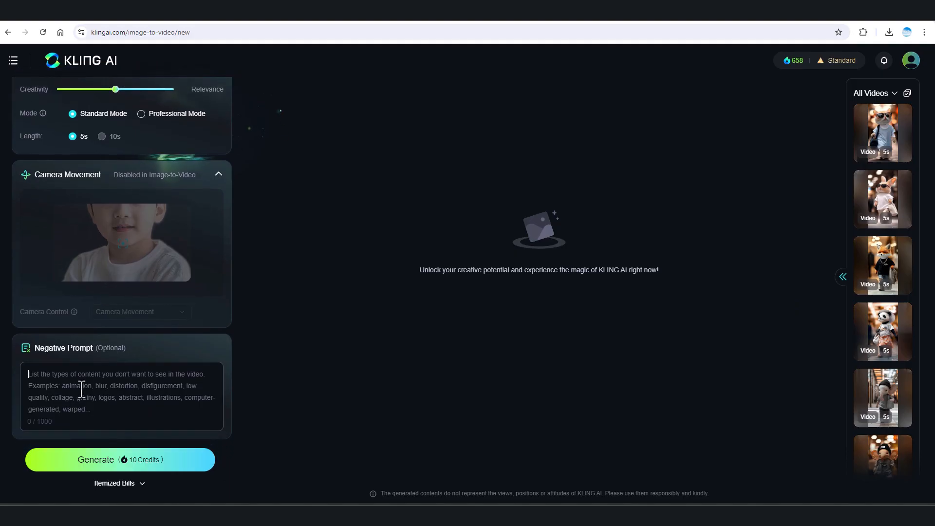
type("morph, poor quality, ugly, low resolution")
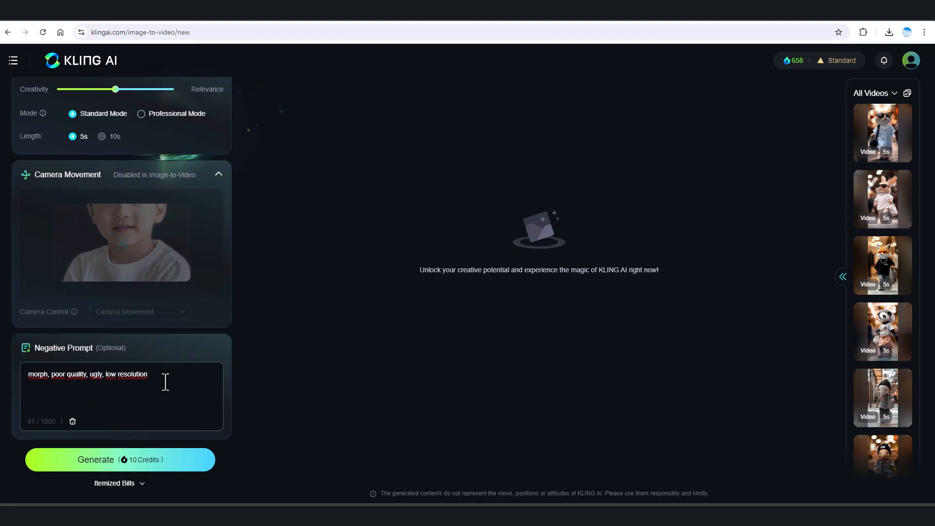
scroll(166, 382, "up", 7)
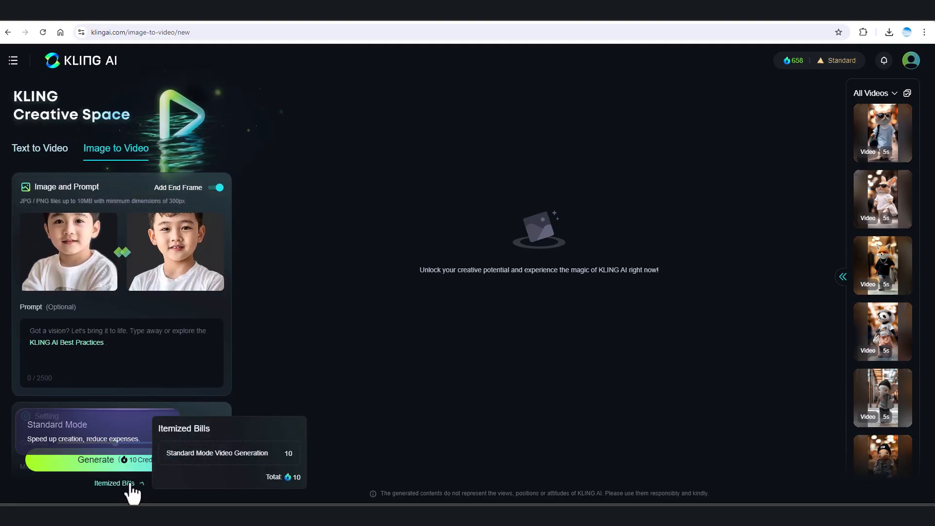
left_click(81, 462)
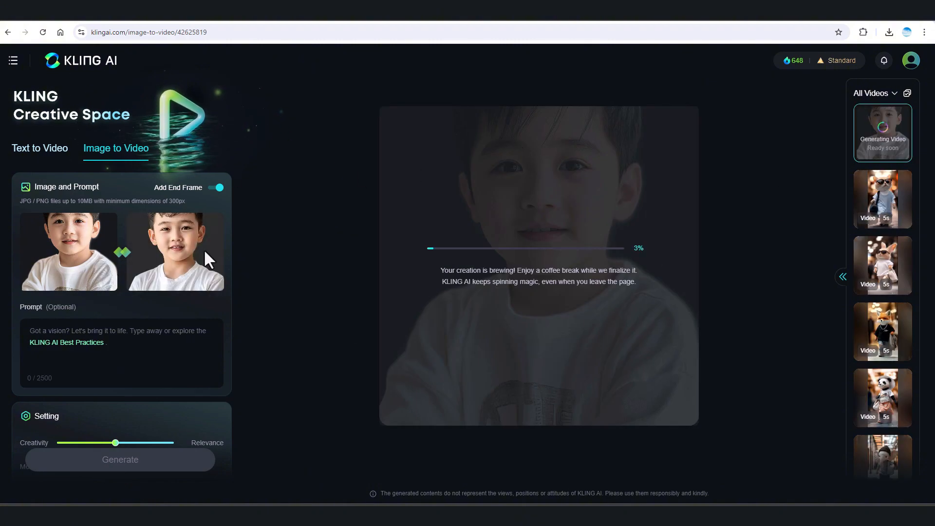
Check the queued generations in Luma Dream Machine and return to the KLING AI video
left_click(183, 19)
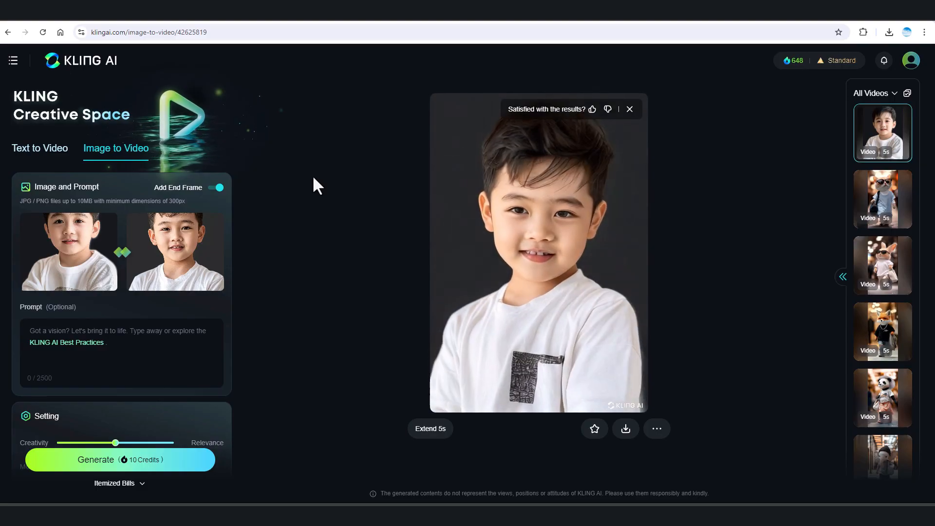
left_click(204, 23)
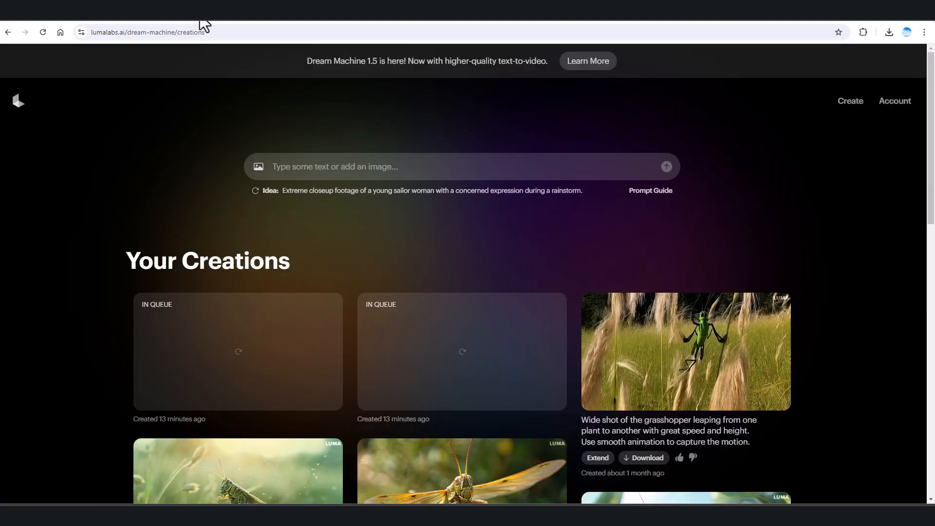
left_click(318, 19)
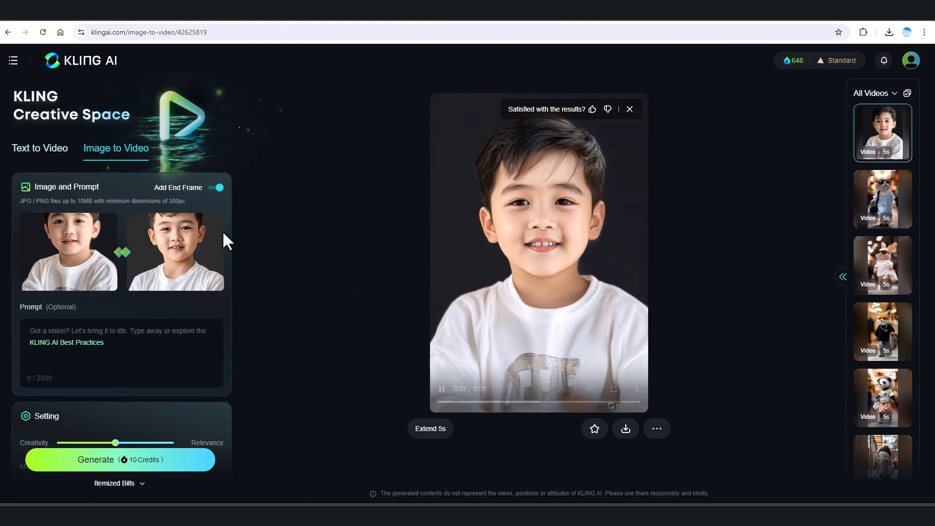
Replace the start and end frames with the 5-year-old and 10-year-old portraits and generate the video
mouse_move(75, 270)
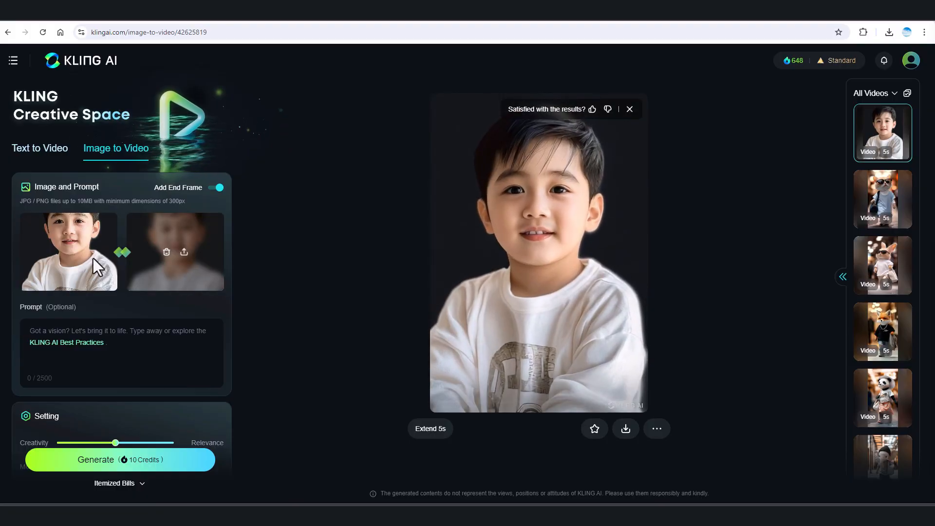
mouse_move(67, 246)
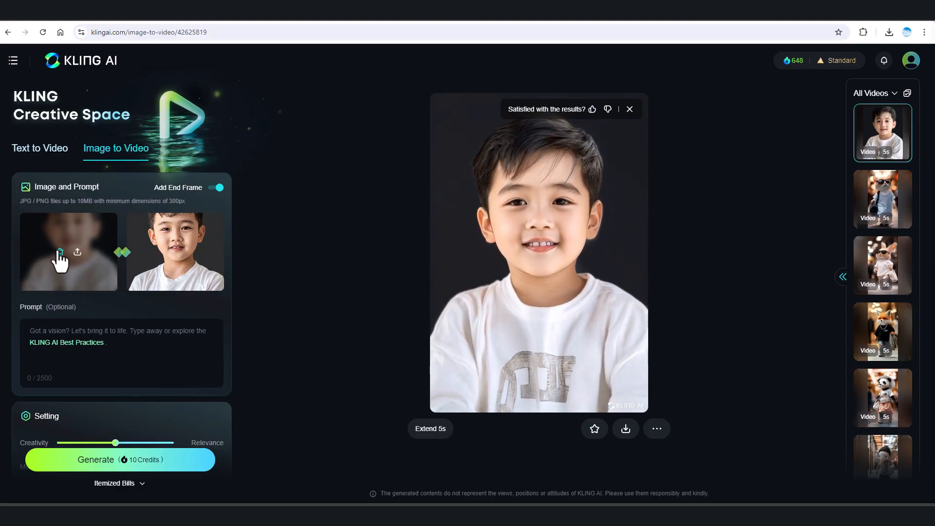
left_click(59, 252)
left_click(167, 252)
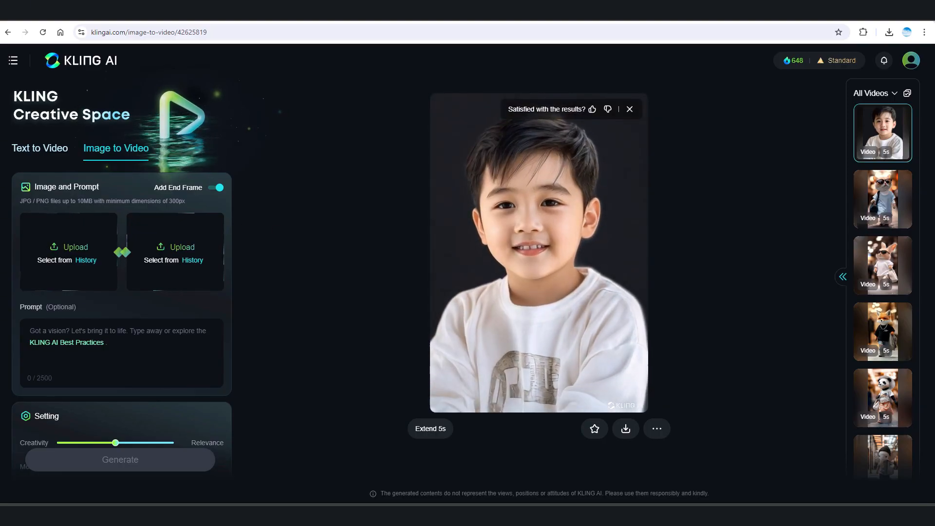
left_click_drag(934, 263, 180, 248)
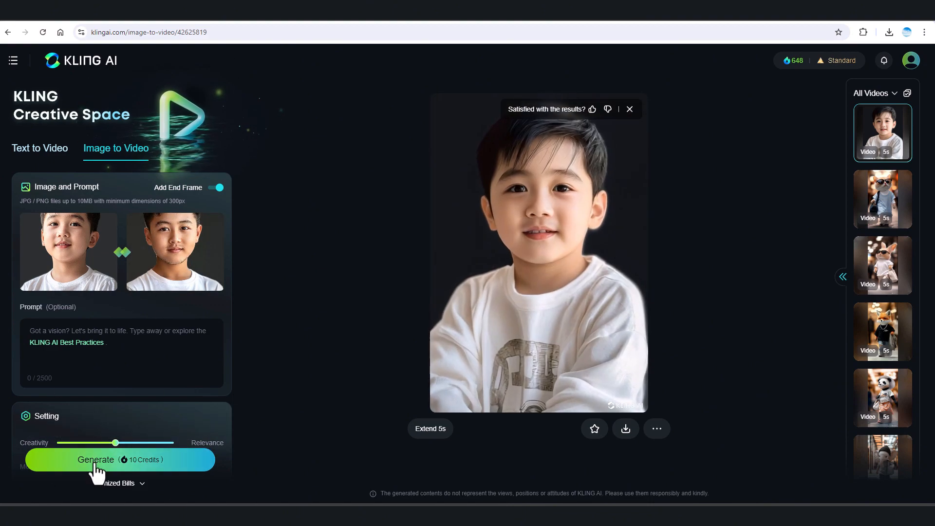
left_click(95, 467)
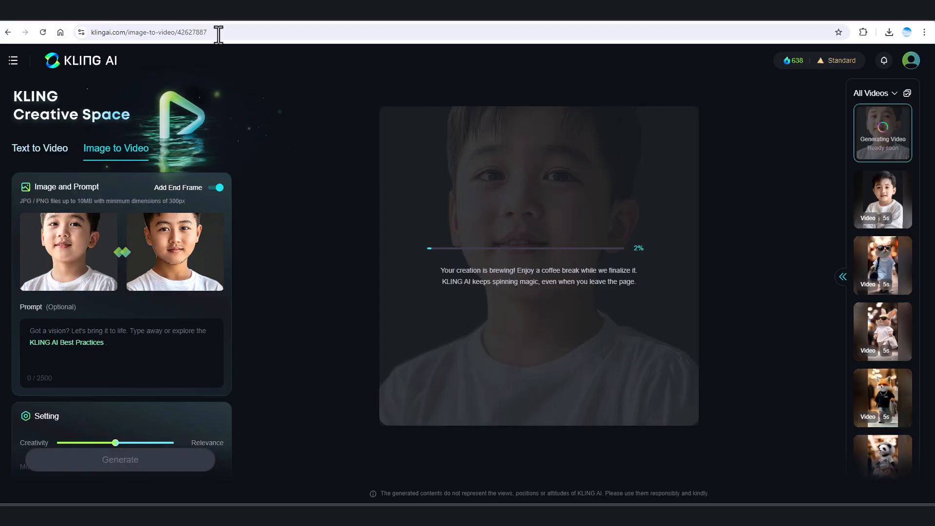
Switch to Luma Dream Machine and reload the creations page to check the queued generations
left_click(214, 11)
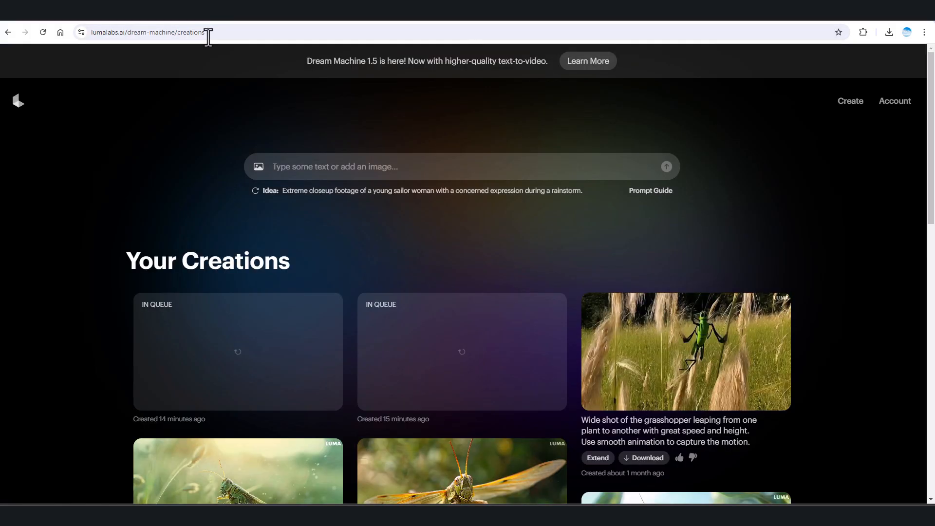
left_click(42, 32)
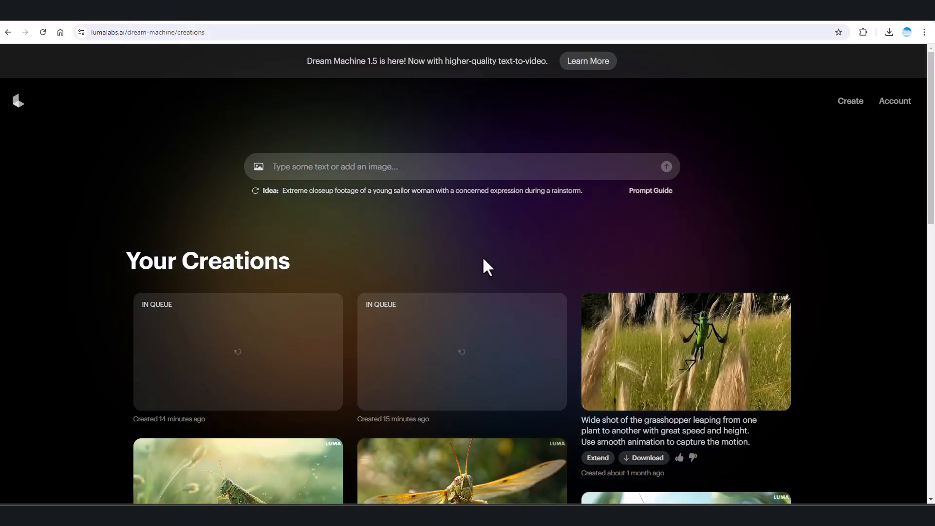
Return to KLING AI, replace the start and end frames with two young-man portraits in white T-shirts, and generate the video
left_click_drag(356, 420, 434, 422)
left_click(431, 420)
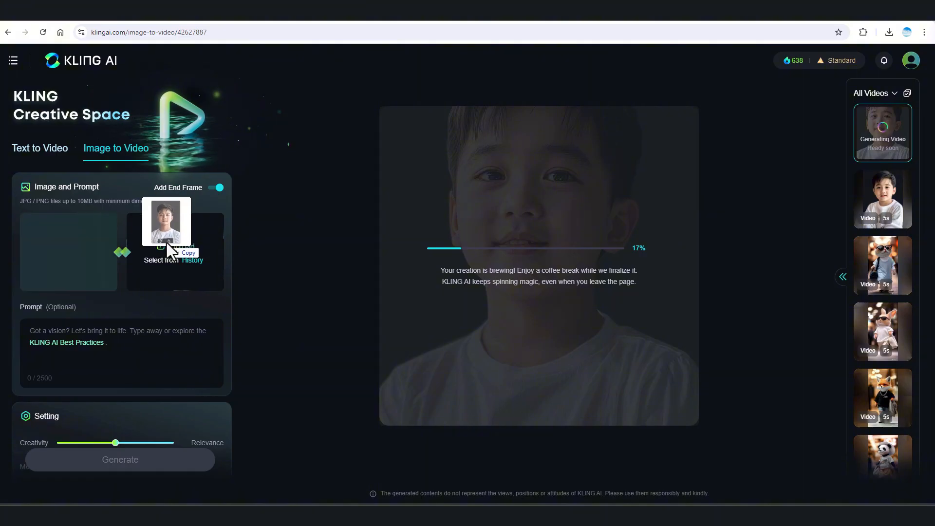
left_click_drag(167, 242, 166, 241)
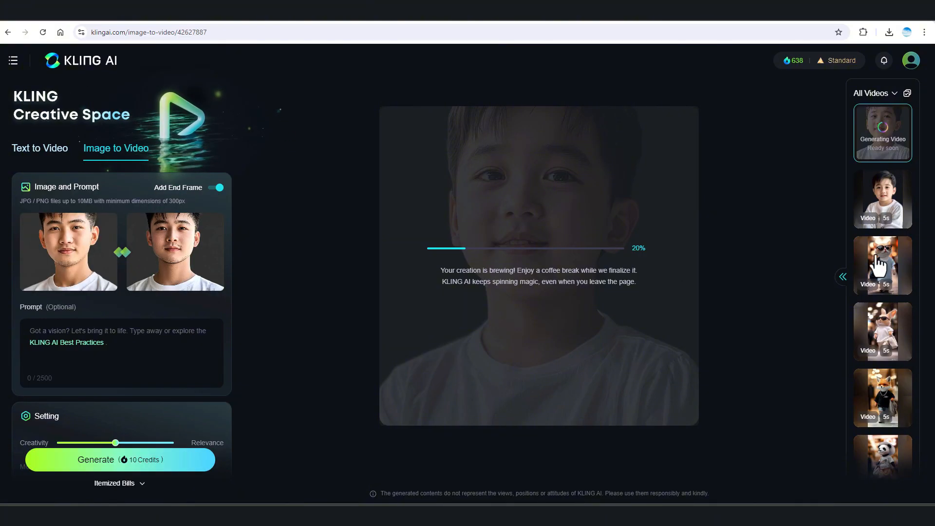
left_click(119, 467)
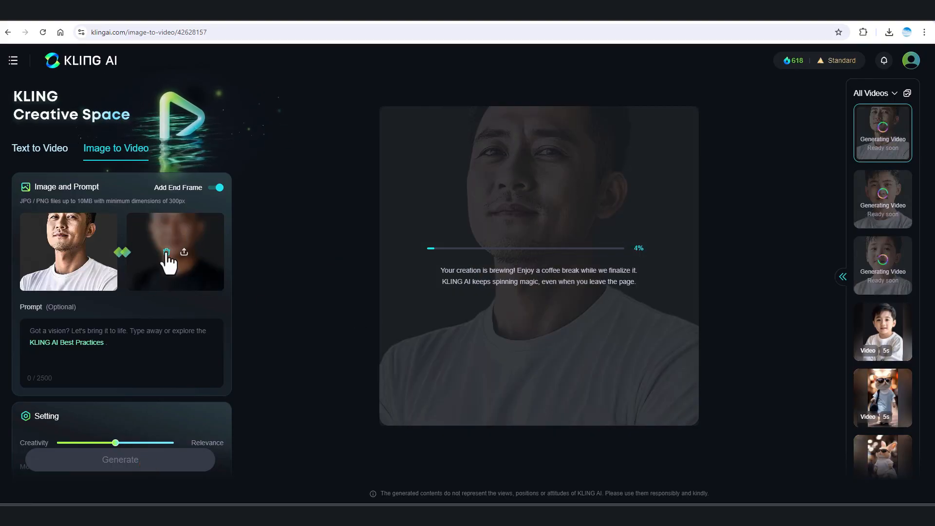
Replace the start and end frames with two portraits of the gray-haired man in a dark shirt and generate the video
left_click(166, 251)
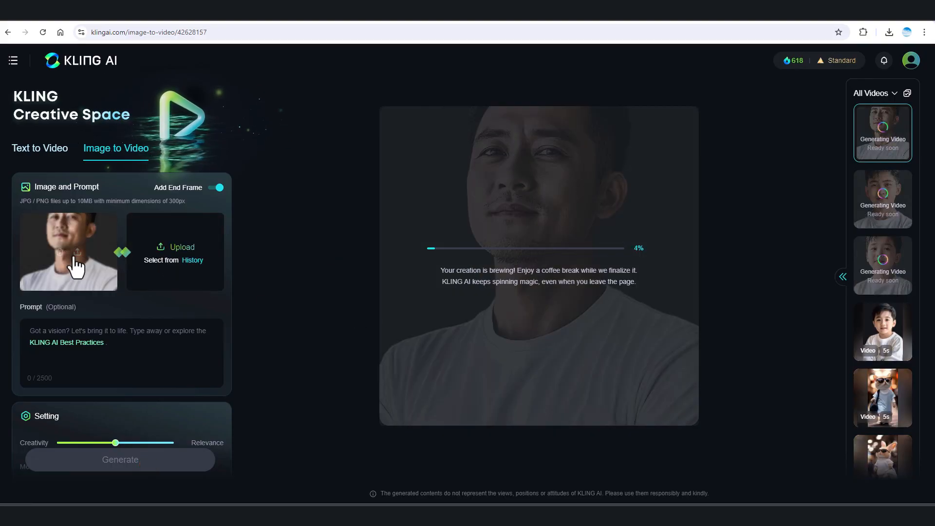
left_click(60, 252)
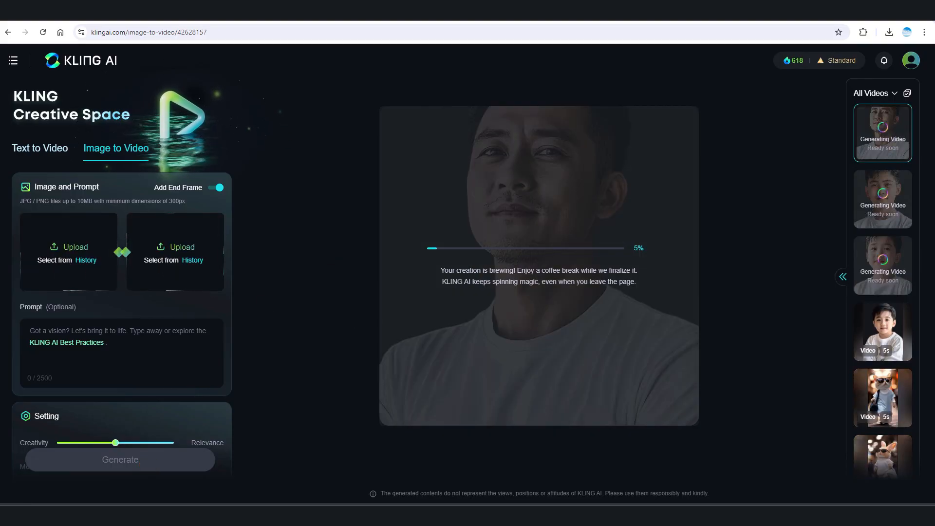
left_click_drag(60, 245, 60, 247)
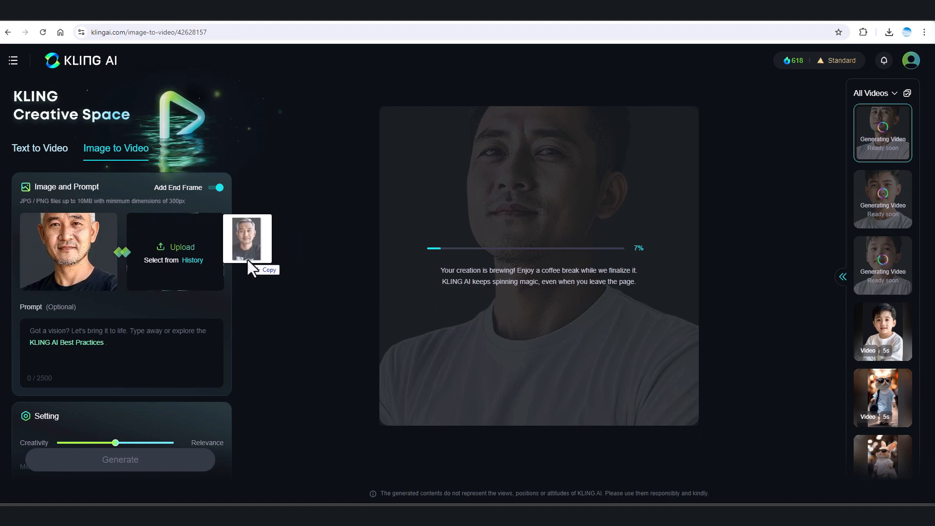
left_click_drag(248, 259, 185, 251)
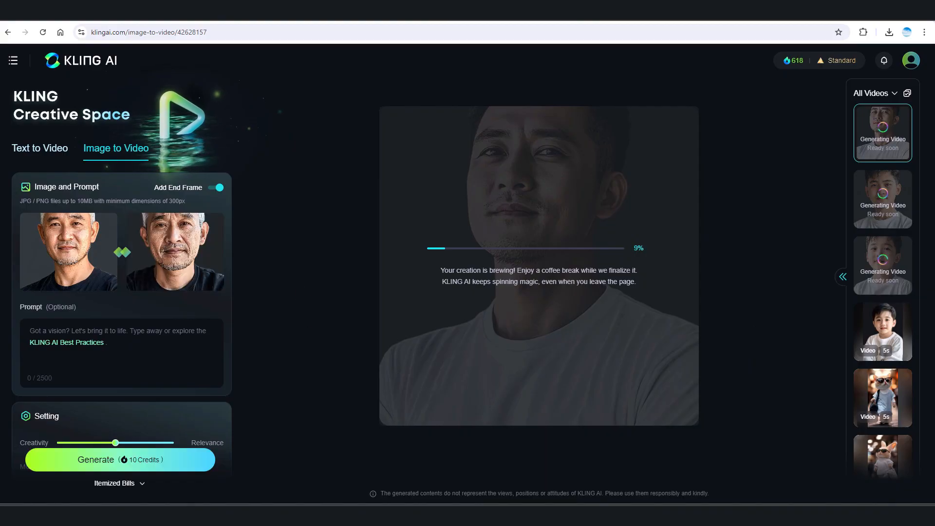
left_click(120, 459)
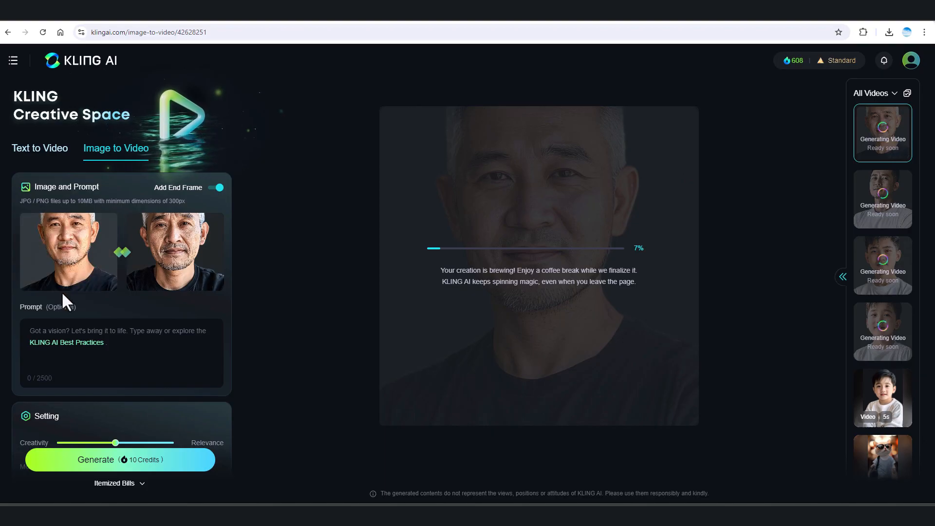
Replace the frames with the elderly man in a dark shirt as start and in a white T-shirt as end, and generate the video
left_click(58, 267)
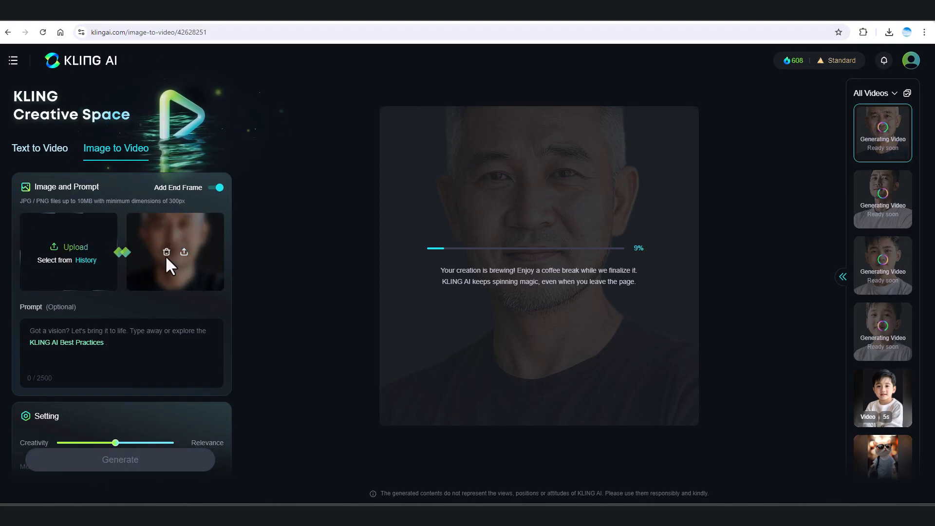
left_click(165, 255)
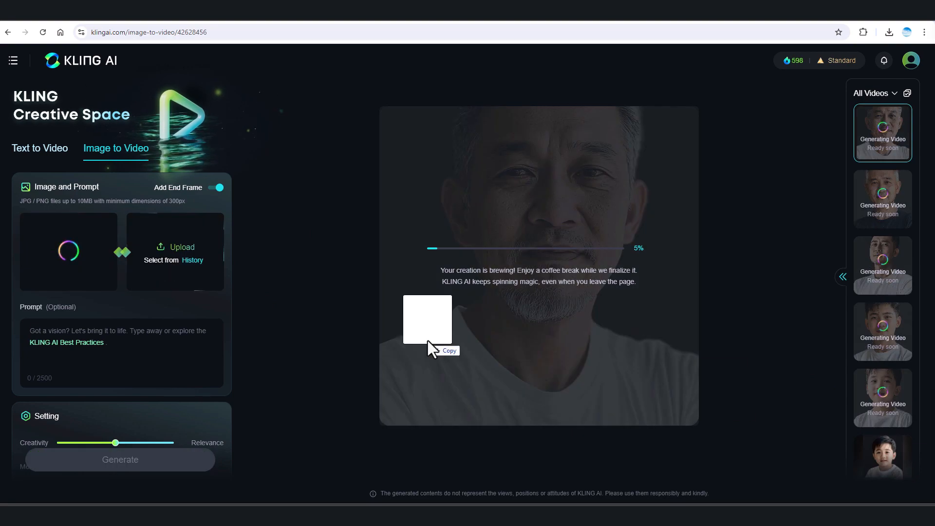
left_click_drag(447, 359, 186, 247)
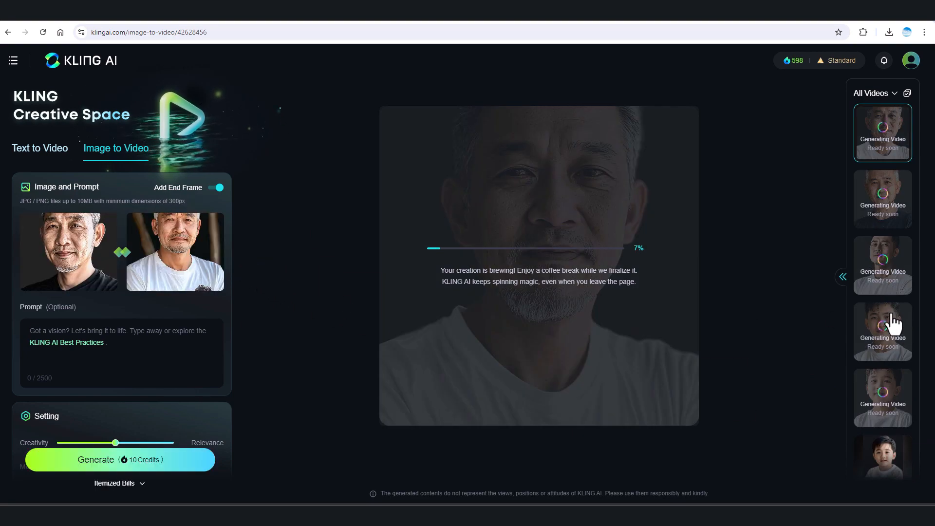
scroll(891, 324, "down", 5)
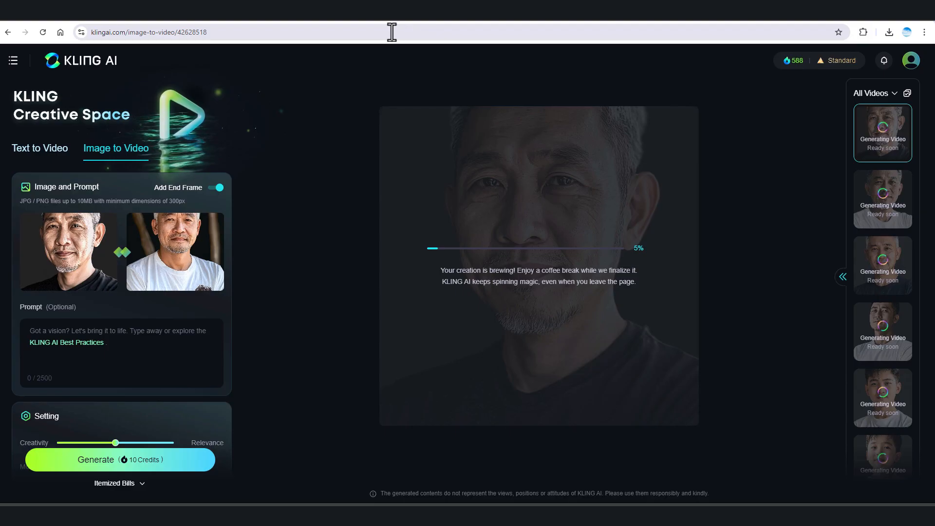
Open the Runway dashboard at runwayml.com in a new tab and choose the first of Runway's AI tools
key("ctrl+t")
type("runw")
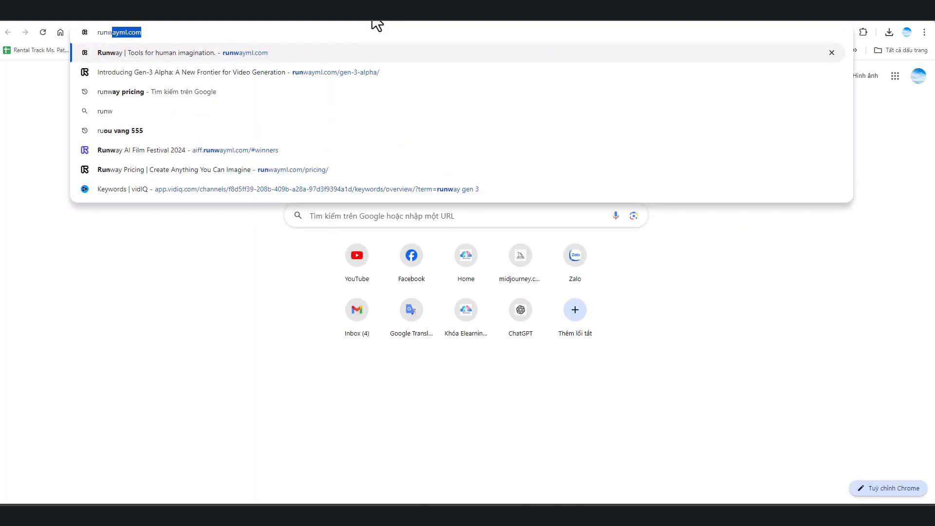
key("Return")
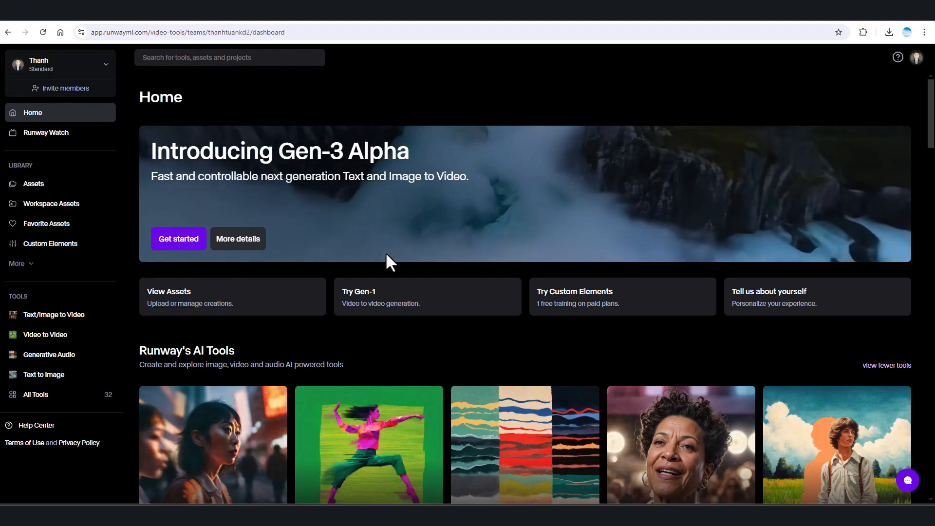
left_click(257, 445)
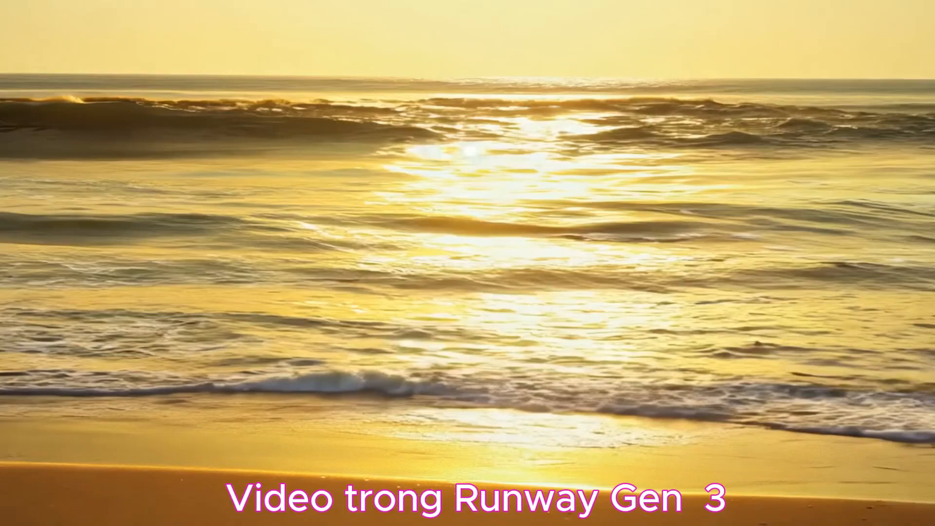